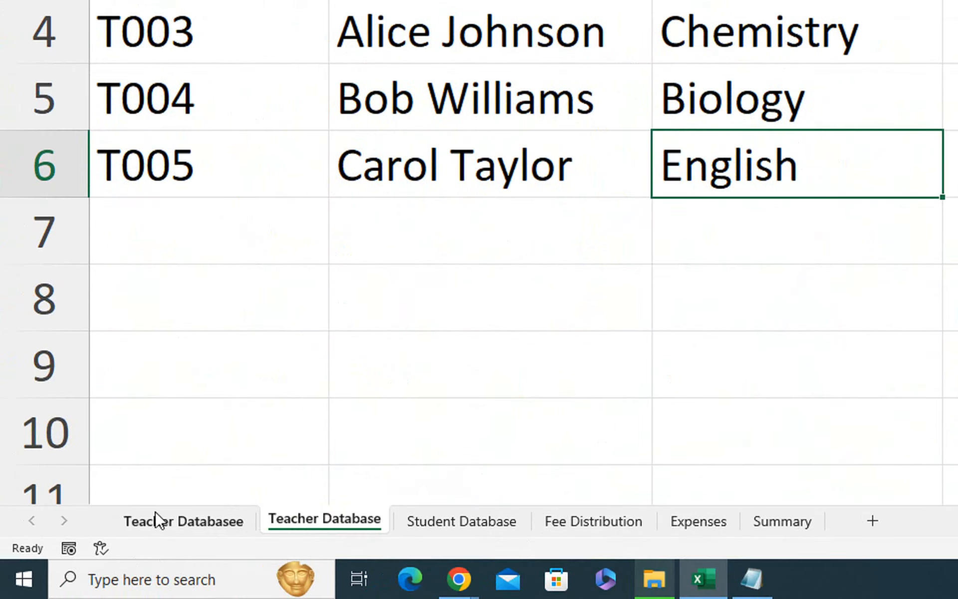
# Step: Enter the header "Teacher ID" in cell A1 of the Teacher Databasee sheet
pyautogui.click(157, 520)
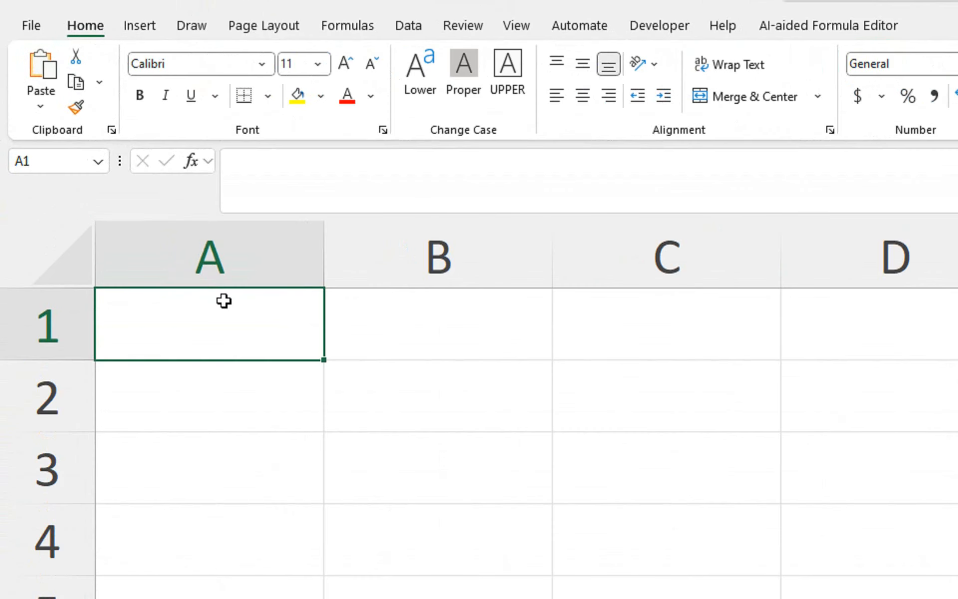
pyautogui.write('y')
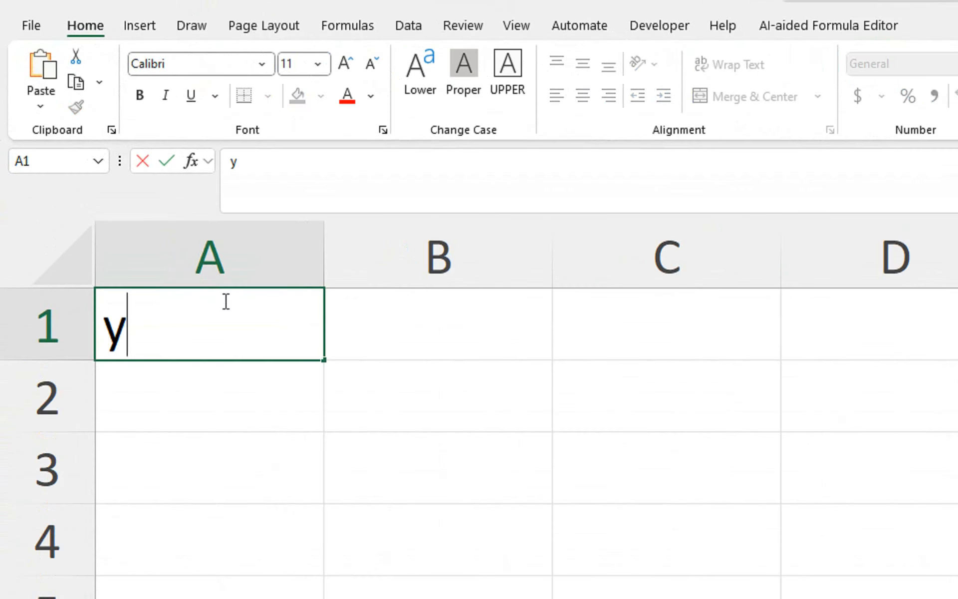
pyautogui.press('BackSpace')
pyautogui.write('Te')
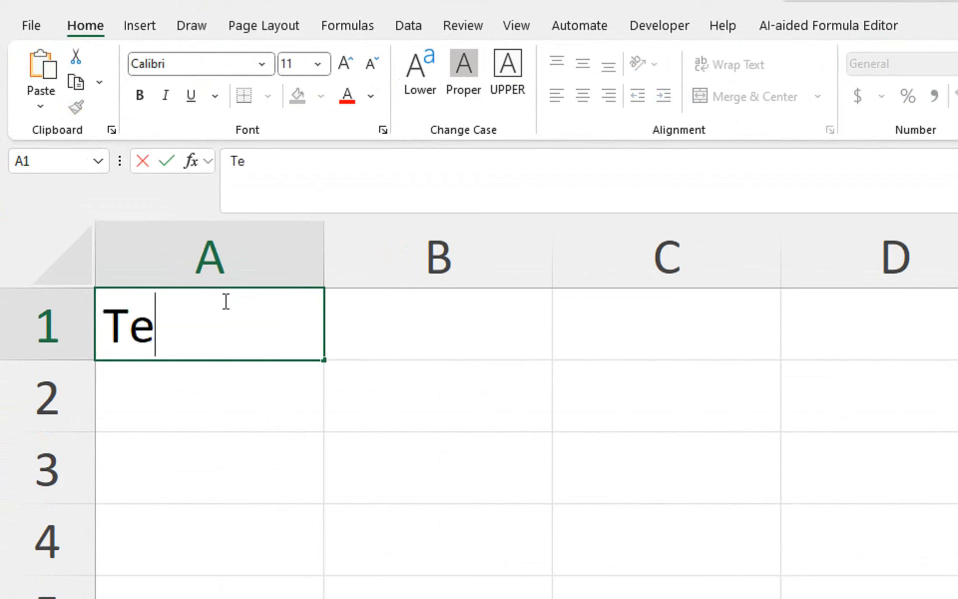
pyautogui.write('acher ID')
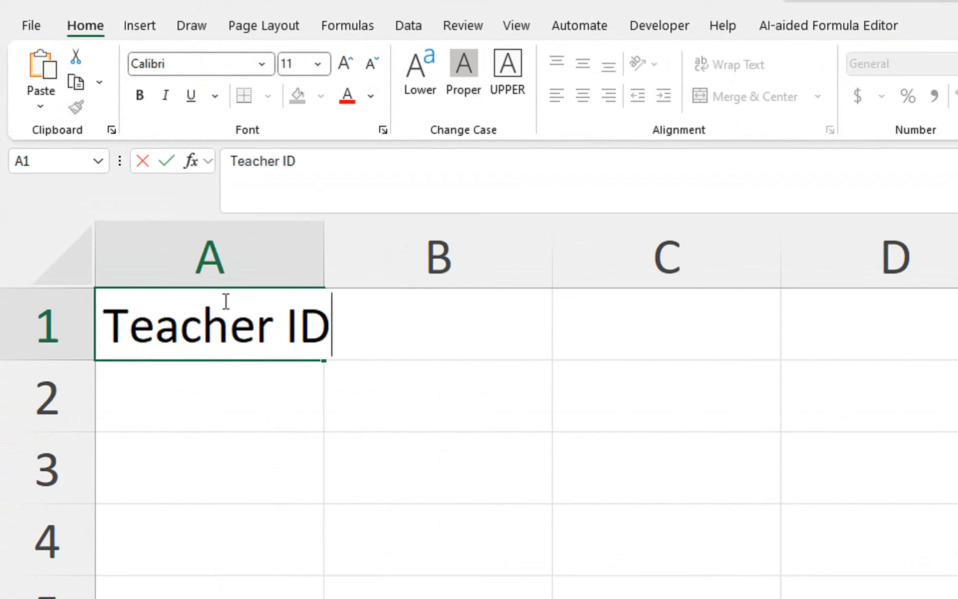
pyautogui.press('Tab')
# Step: Enter the header "Teacher Name" in cell B1
pyautogui.write('Ye')
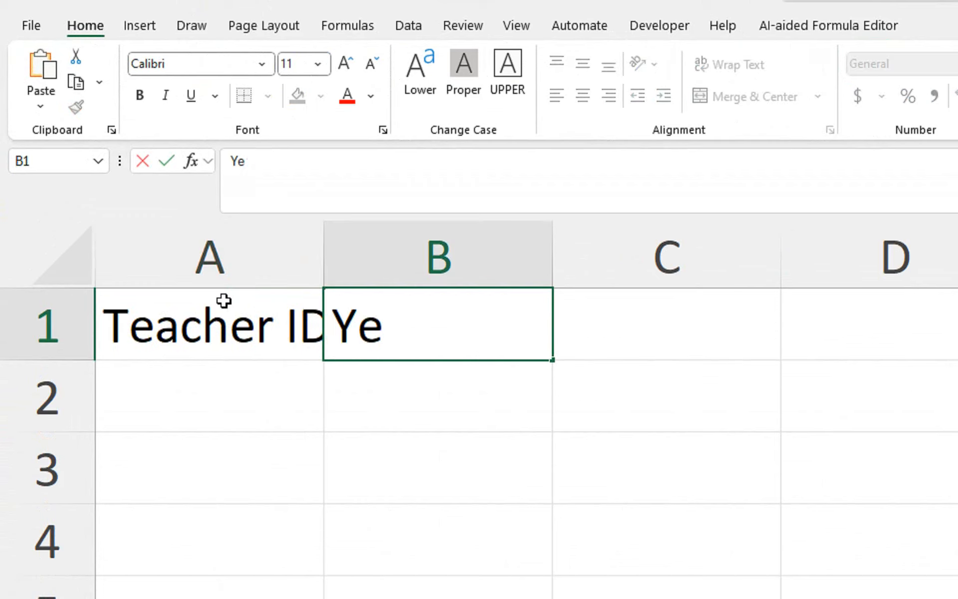
pyautogui.press('BackSpace')
pyautogui.press('BackSpace')
pyautogui.write('Teac')
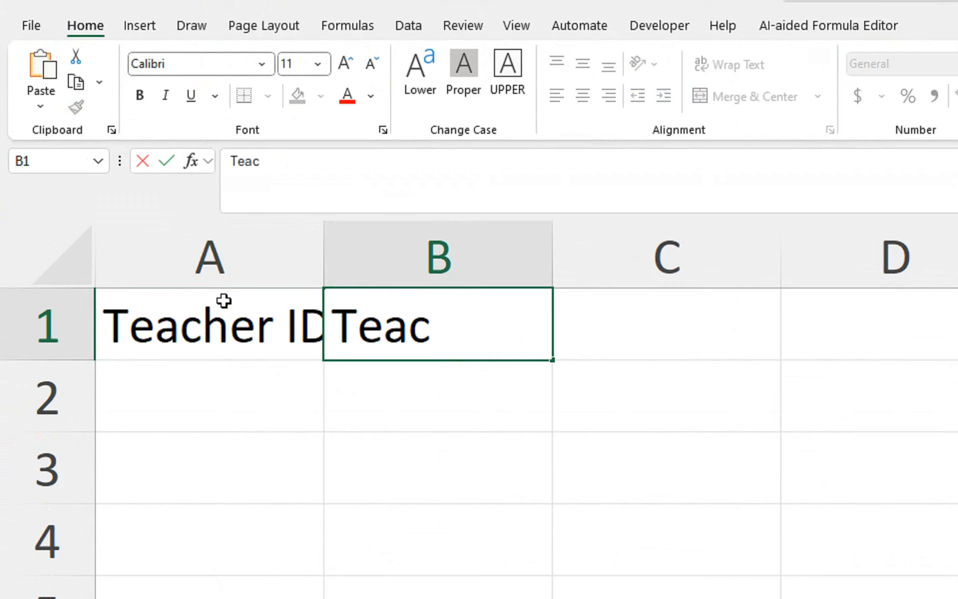
pyautogui.write('her Name')
pyautogui.press('Return')
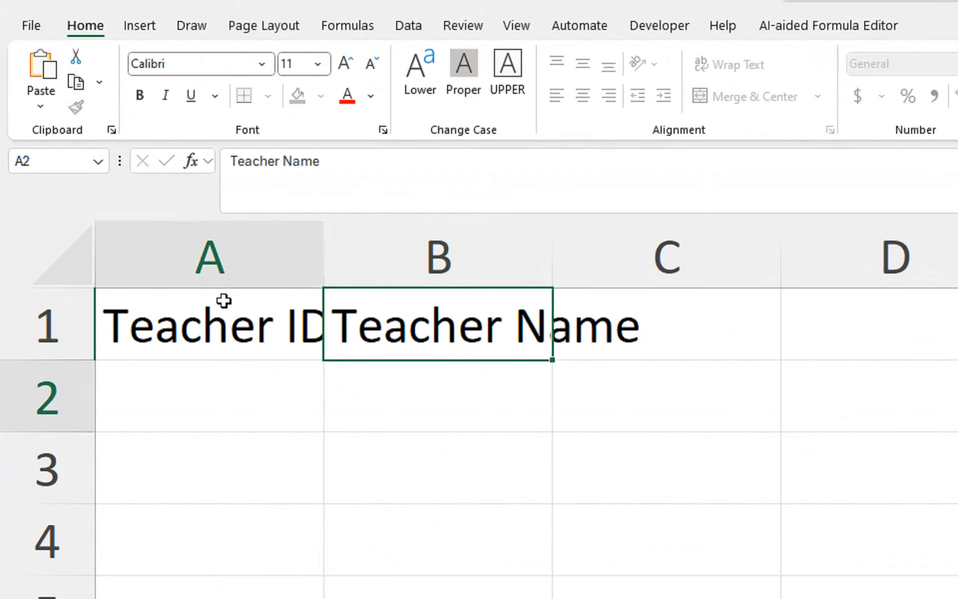
# Step: Wrap the text in B1 and adjust column B's width and row 1's height so Teacher Name fits on two lines
pyautogui.click(319, 518)
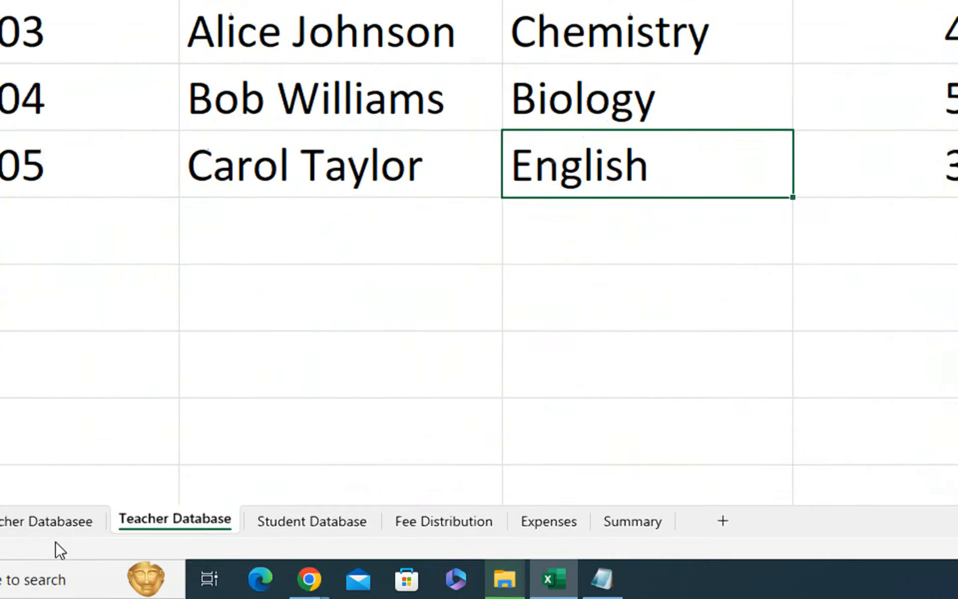
pyautogui.click(167, 537)
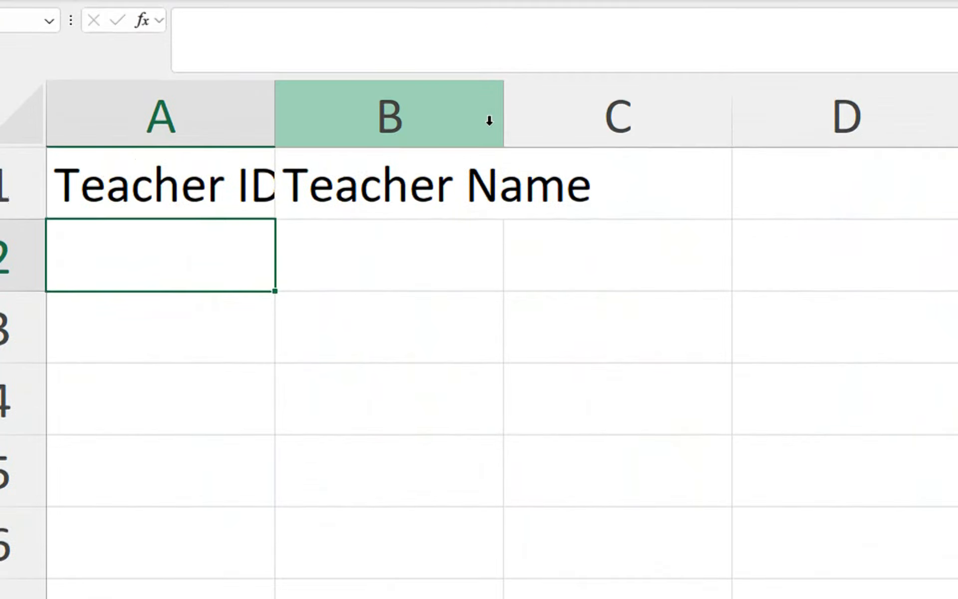
pyautogui.click(507, 149)
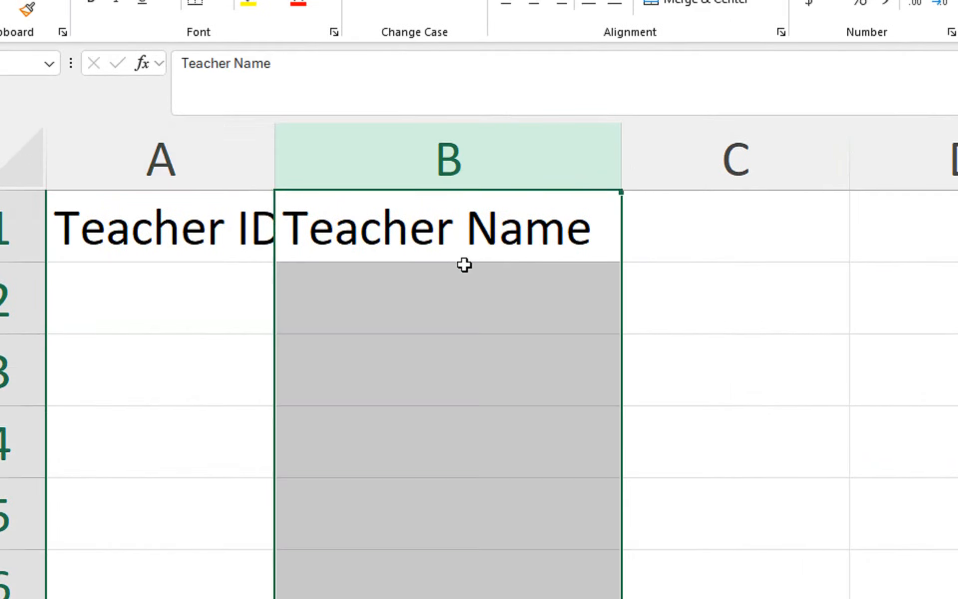
pyautogui.click(460, 243)
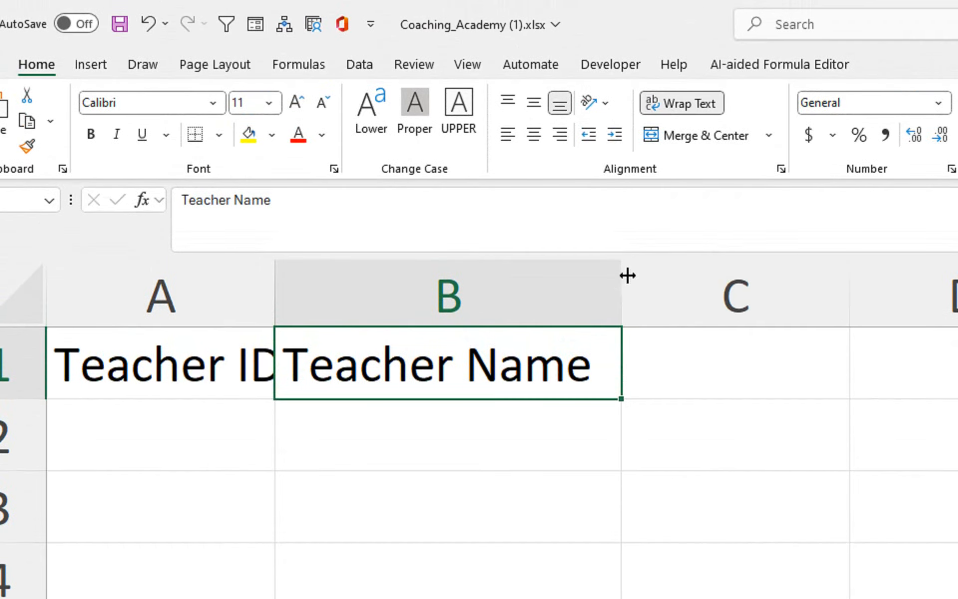
pyautogui.moveTo(622, 273); pyautogui.dragTo(528, 292)
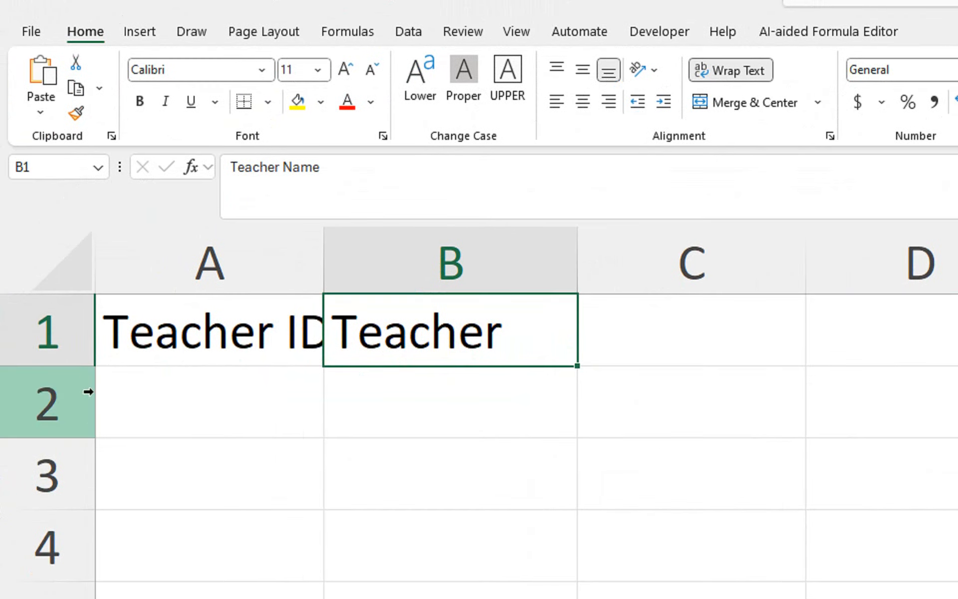
pyautogui.moveTo(90, 367); pyautogui.dragTo(90, 419)
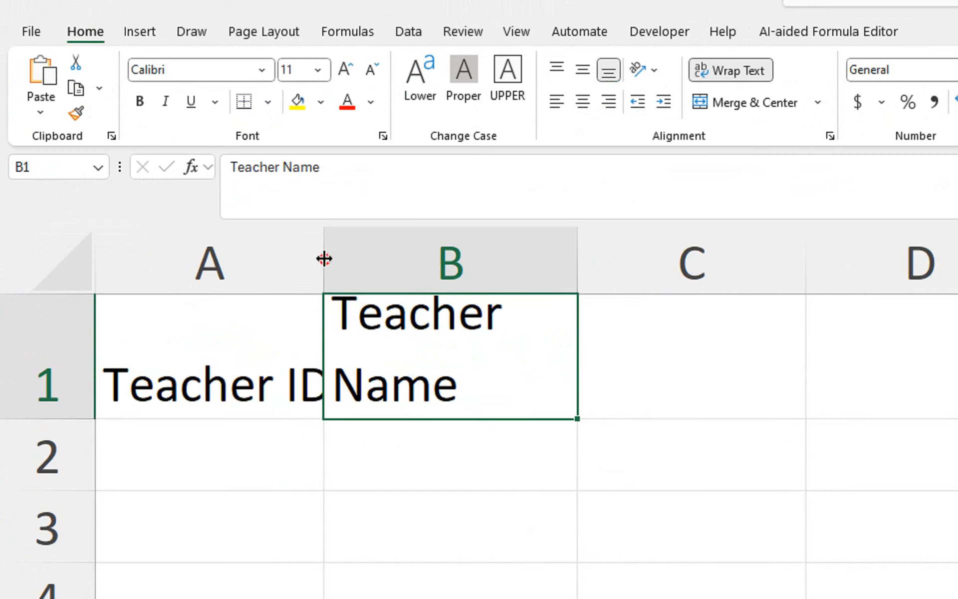
# Step: Widen column A to fit Teacher ID and center the A1:B1 headers horizontally and vertically
pyautogui.moveTo(323, 257); pyautogui.dragTo(388, 268)
pyautogui.moveTo(315, 351); pyautogui.dragTo(499, 349)
pyautogui.click(582, 102)
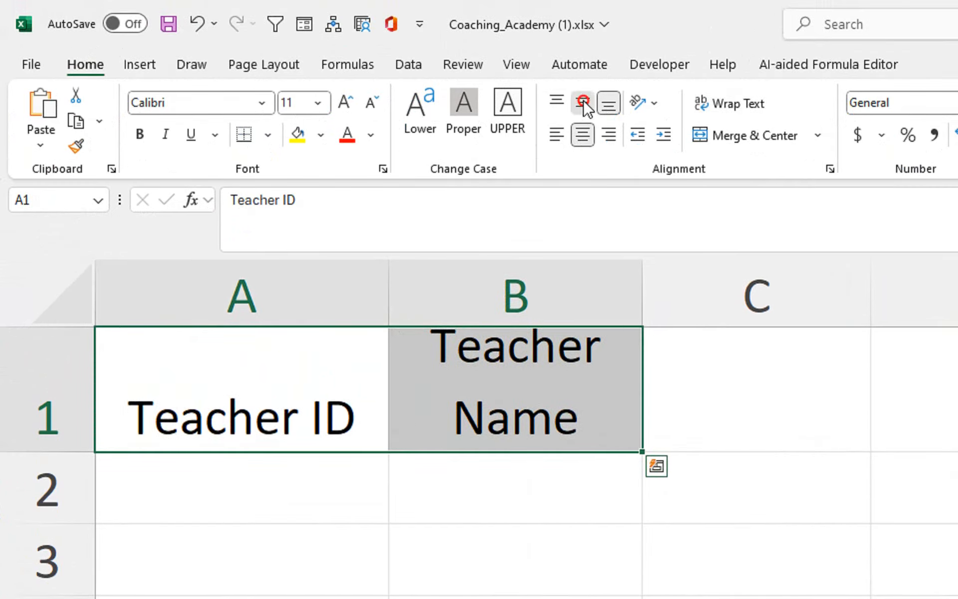
# Step: Enter "Teacher Percentage" in C1 with a line break between the words and widen column C to fit it
pyautogui.click(717, 380)
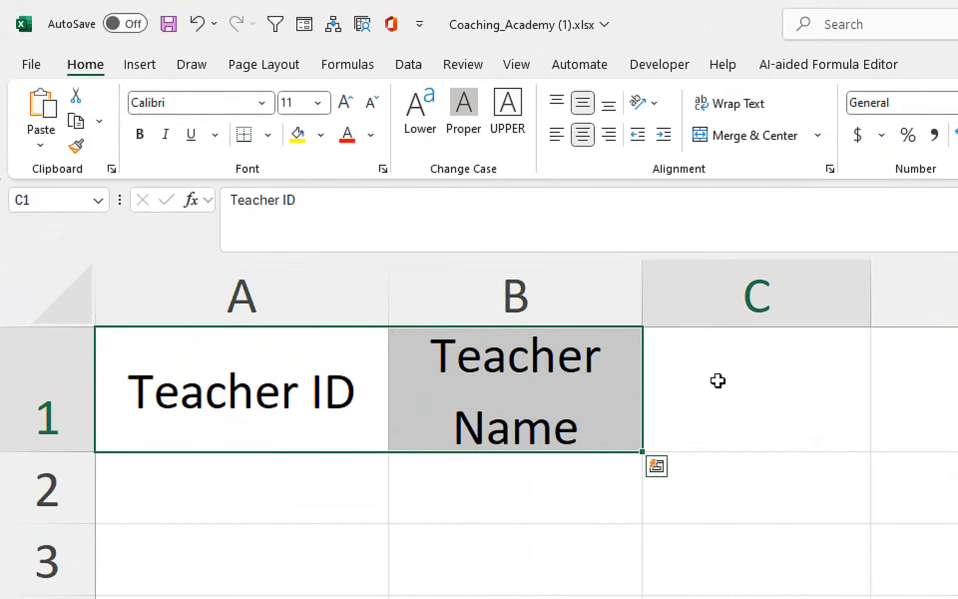
pyautogui.write('Tea')
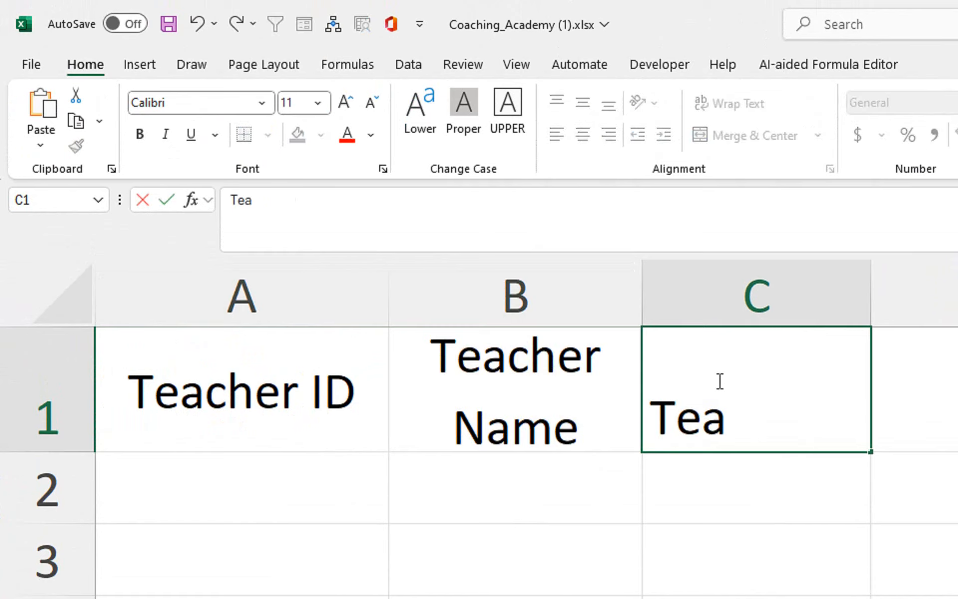
pyautogui.write('cher')
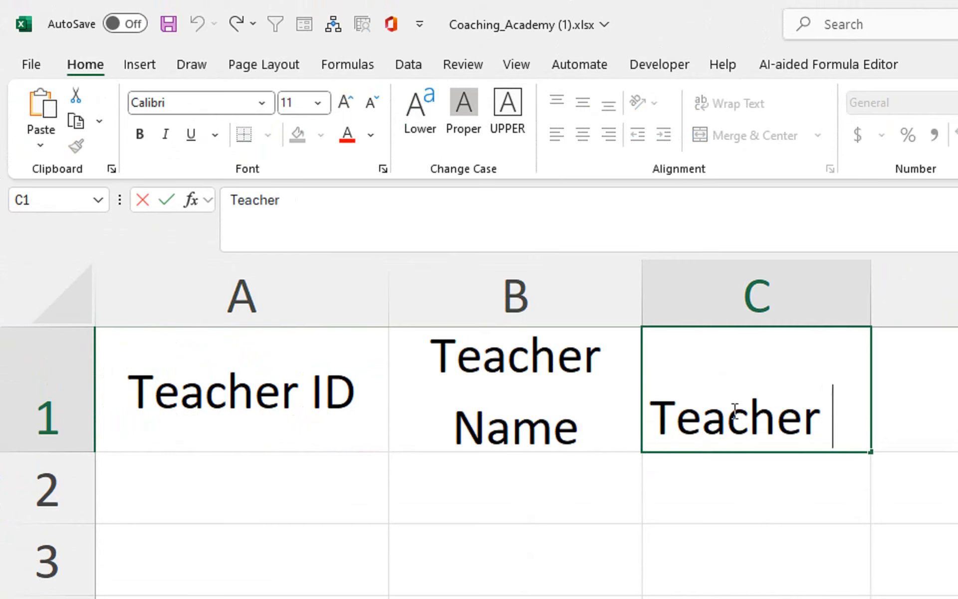
pyautogui.hotkey('alt', 'Return')
pyautogui.write('Perce')
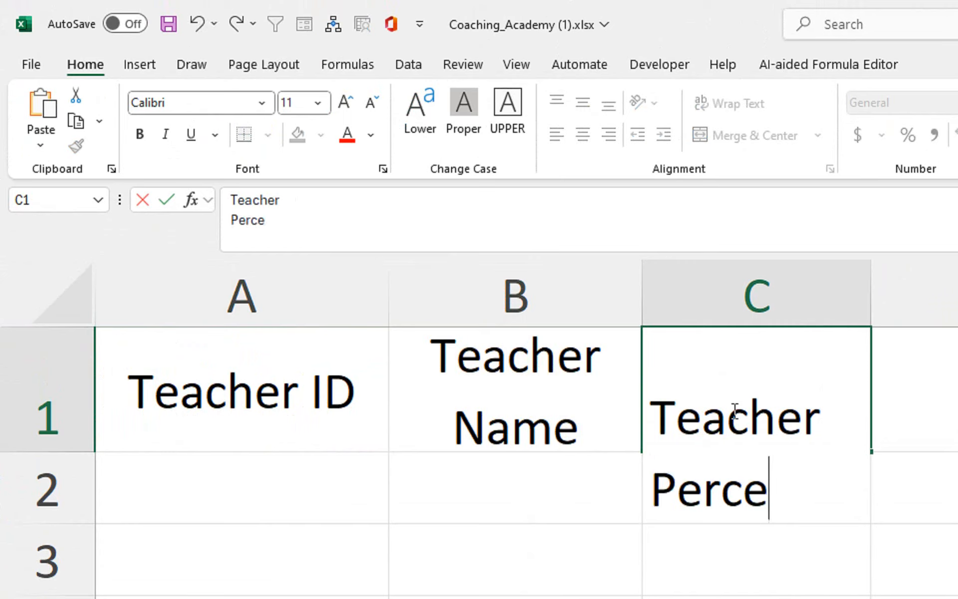
pyautogui.write('ntage')
pyautogui.press('Return')
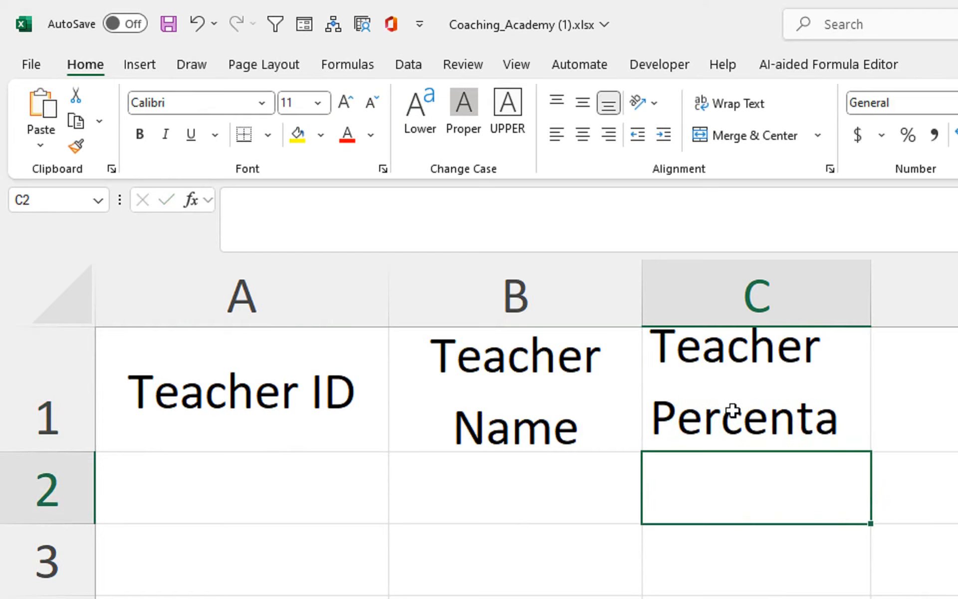
pyautogui.moveTo(872, 296); pyautogui.dragTo(904, 295)
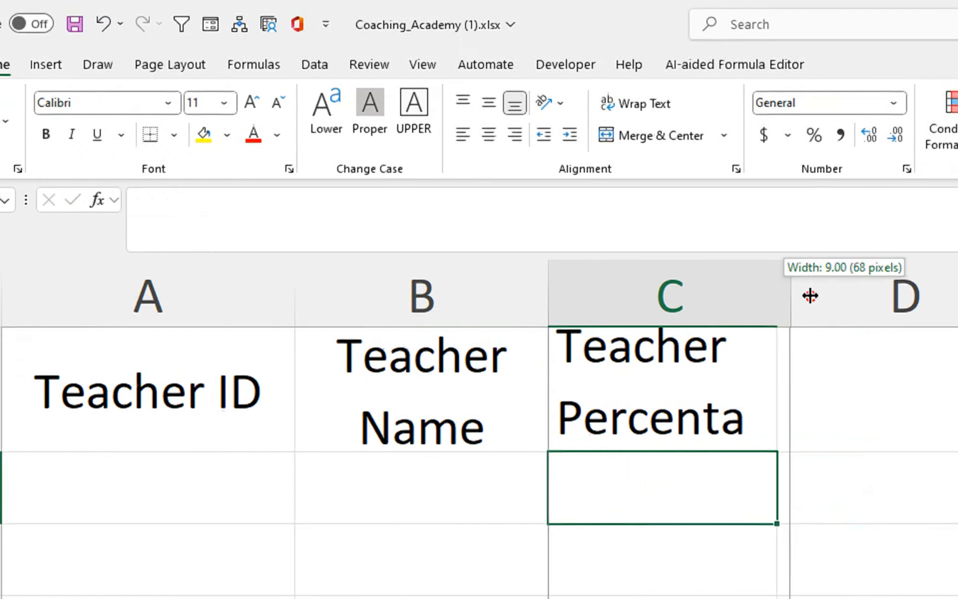
pyautogui.moveTo(810, 296); pyautogui.dragTo(810, 296)
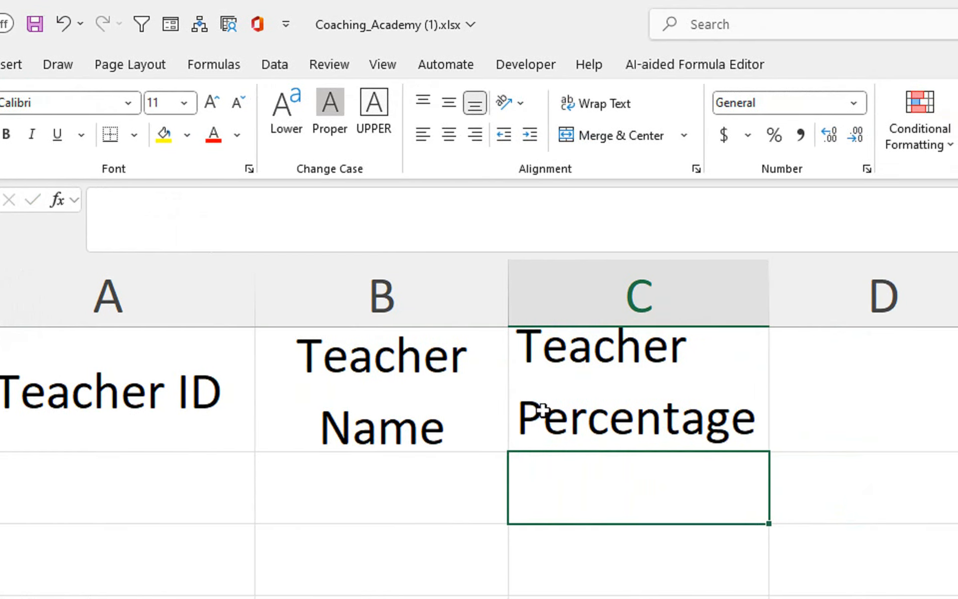
# Step: Center the A1:C1 headers horizontally and vertically and apply all borders to cells A2:C5
pyautogui.moveTo(88, 420); pyautogui.dragTo(652, 417)
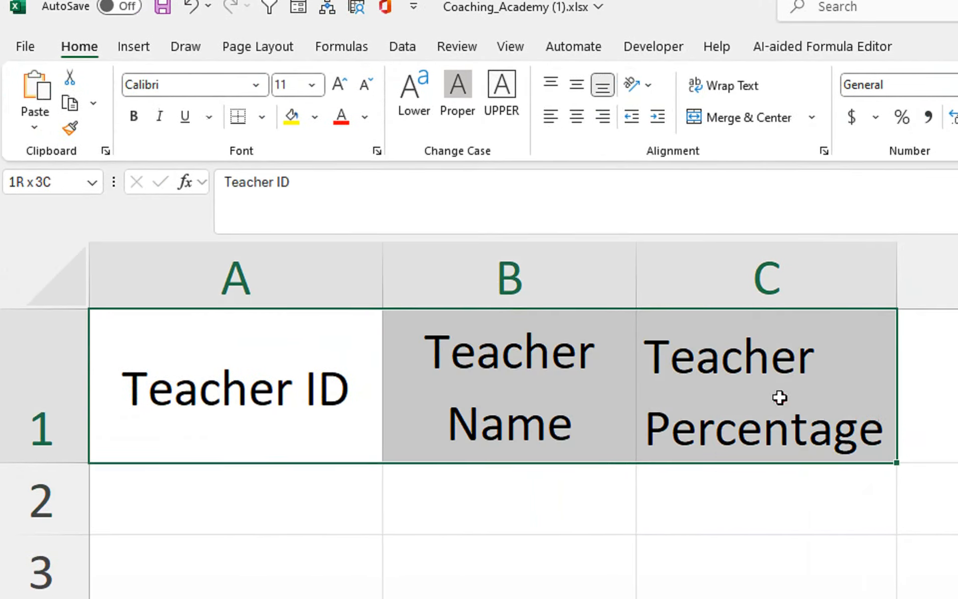
pyautogui.click(574, 121)
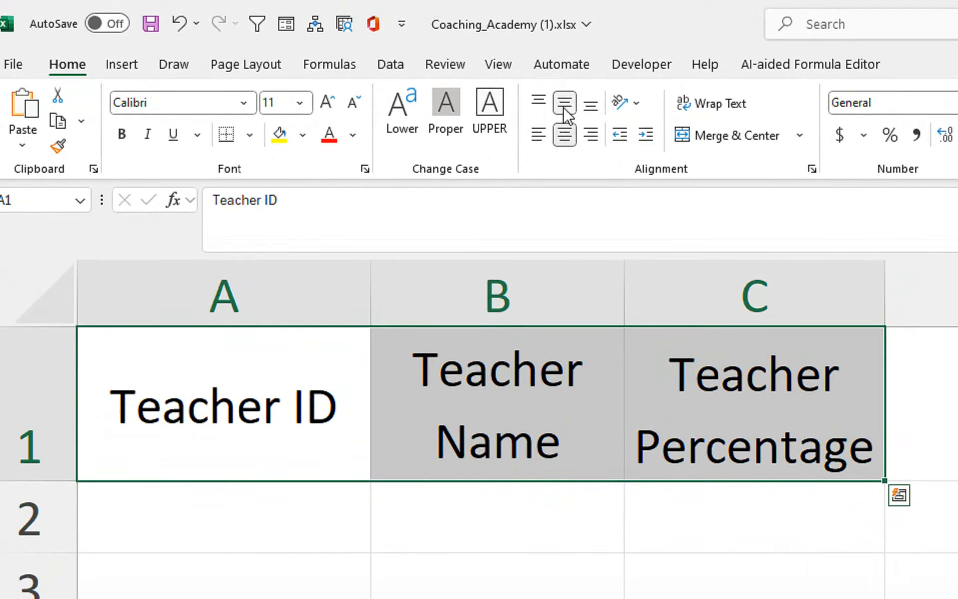
pyautogui.moveTo(319, 509); pyautogui.dragTo(725, 598)
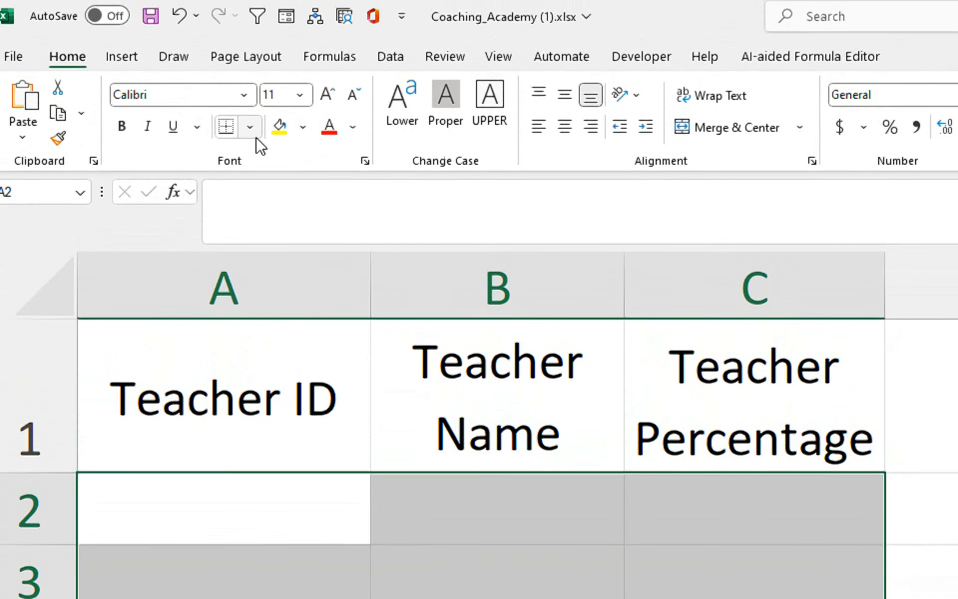
pyautogui.click(249, 74)
pyautogui.click(313, 270)
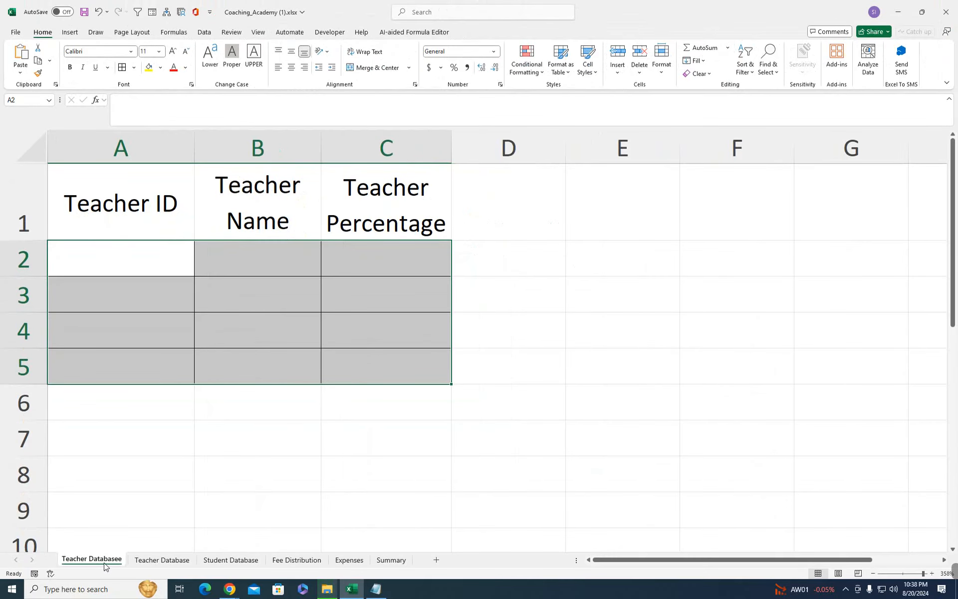
# Step: Delete the Teacher Databasee sheet from the workbook and confirm the deletion
pyautogui.rightClick(104, 564)
pyautogui.click(159, 421)
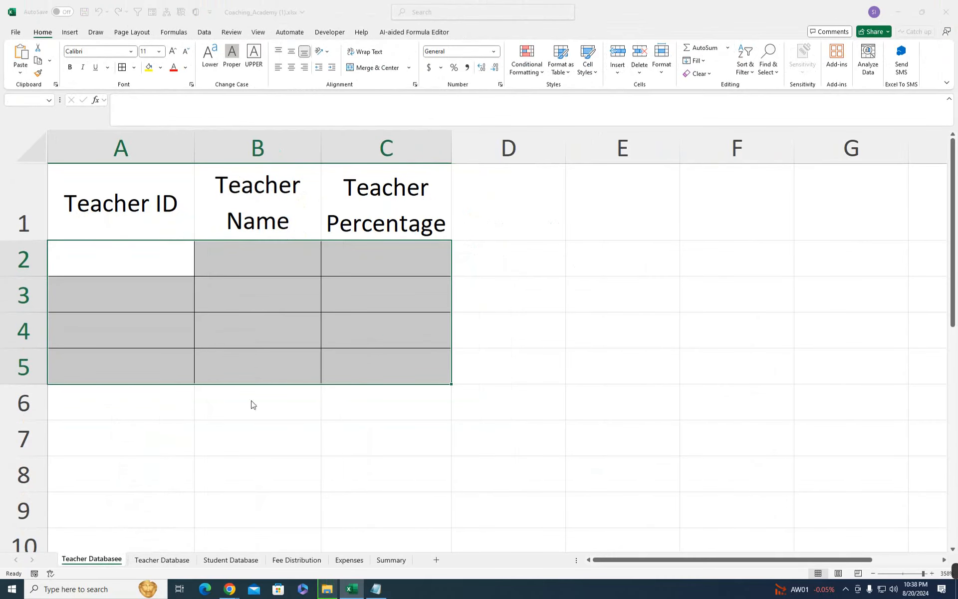
pyautogui.click(512, 316)
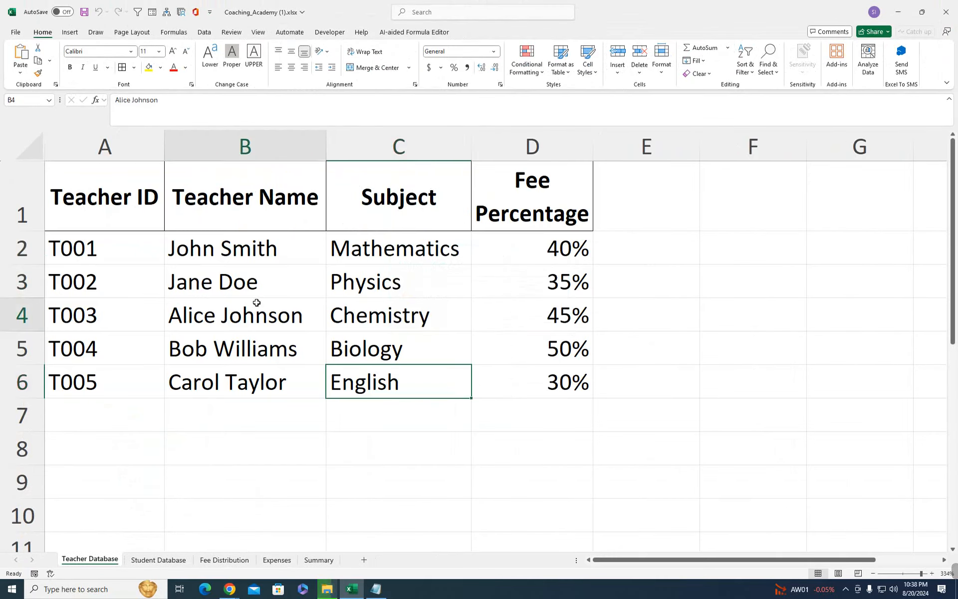
# Step: Examine the student IDs, student names and teacher IDs on the Student Database sheet and the Subject column on the Teacher Database sheet
pyautogui.click(257, 302)
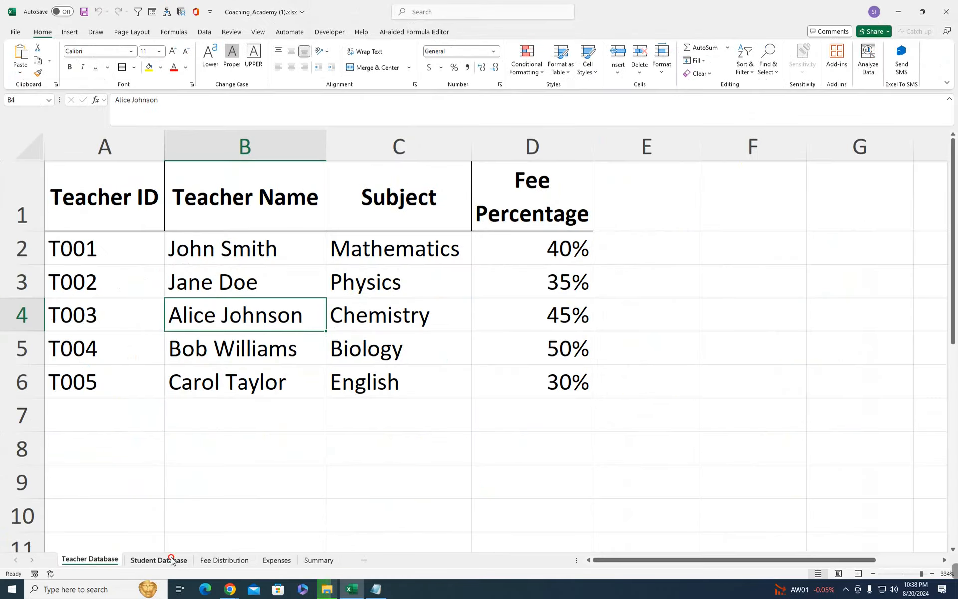
pyautogui.click(171, 560)
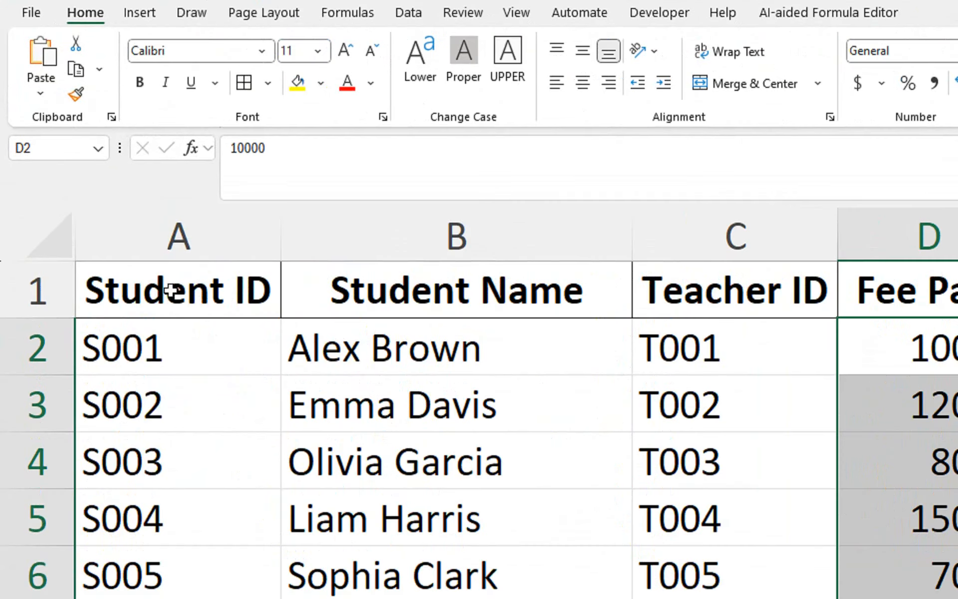
pyautogui.moveTo(90, 199); pyautogui.dragTo(95, 284)
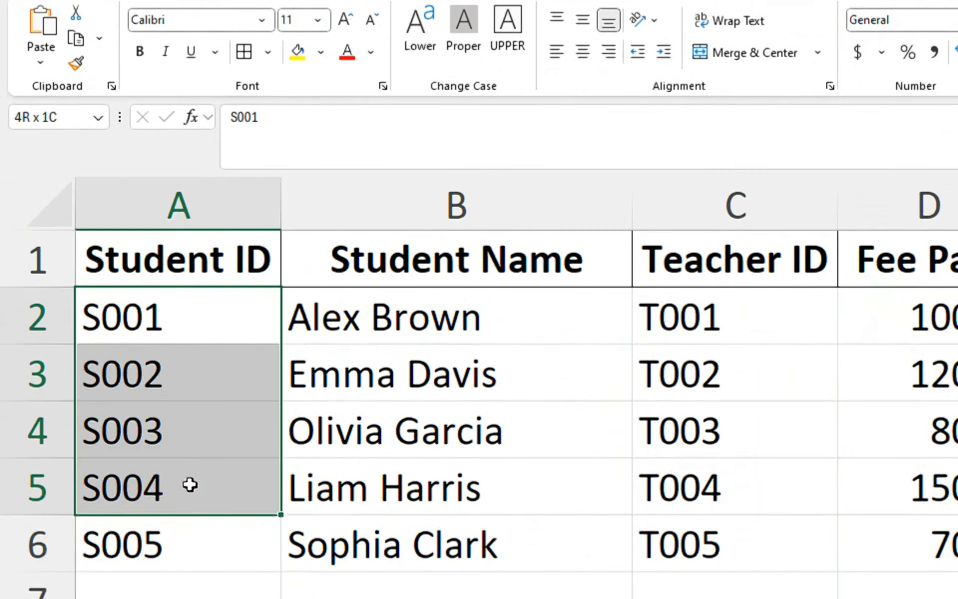
pyautogui.moveTo(189, 484); pyautogui.dragTo(178, 584)
pyautogui.moveTo(481, 312); pyautogui.dragTo(464, 577)
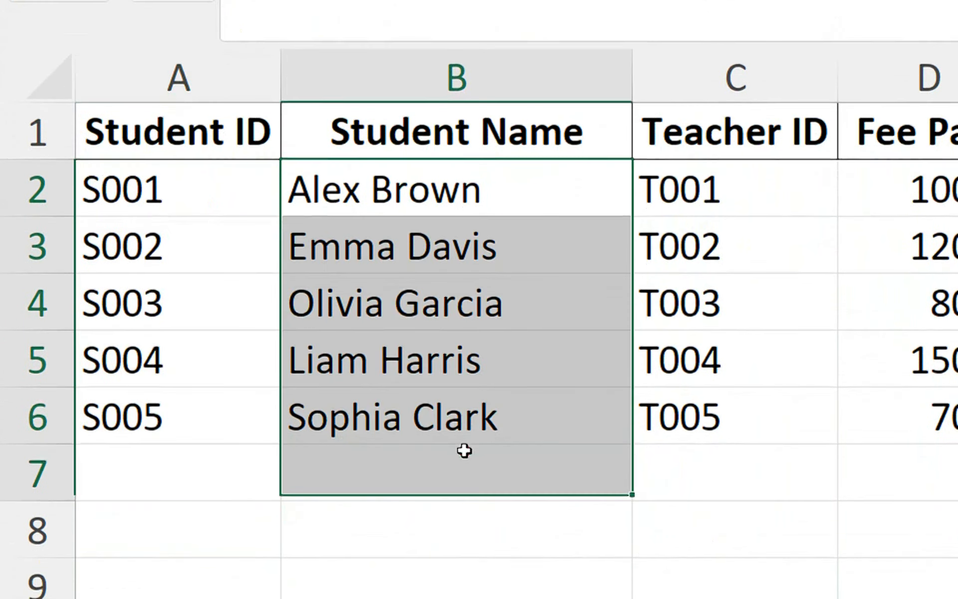
pyautogui.moveTo(708, 209); pyautogui.dragTo(737, 411)
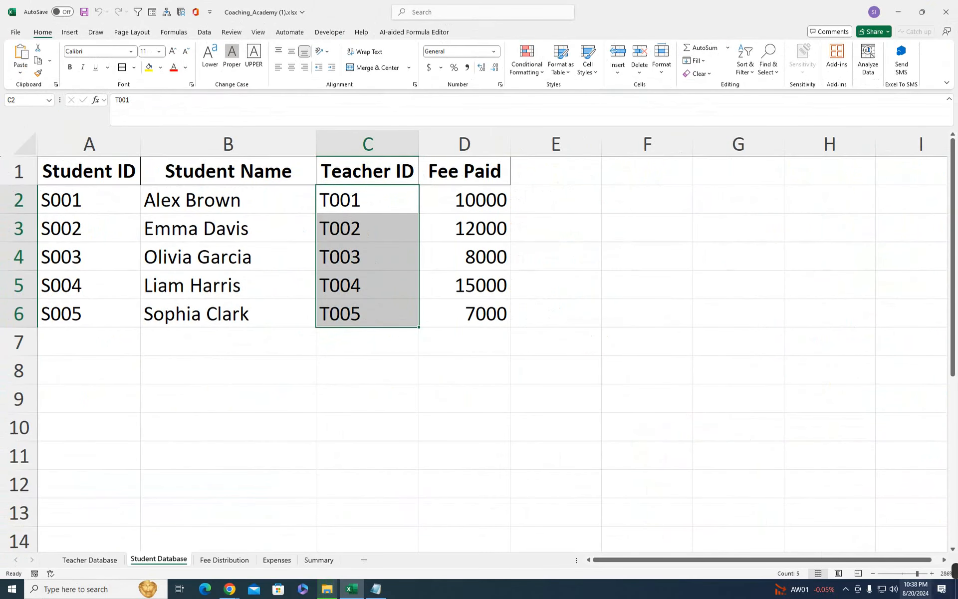
pyautogui.moveTo(919, 575); pyautogui.dragTo(920, 575)
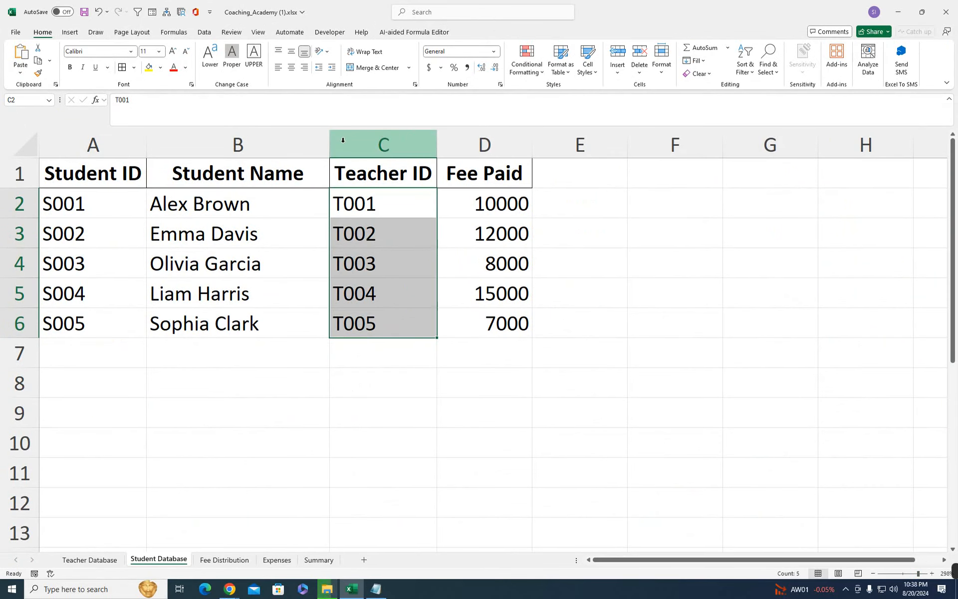
pyautogui.click(88, 560)
pyautogui.click(373, 242)
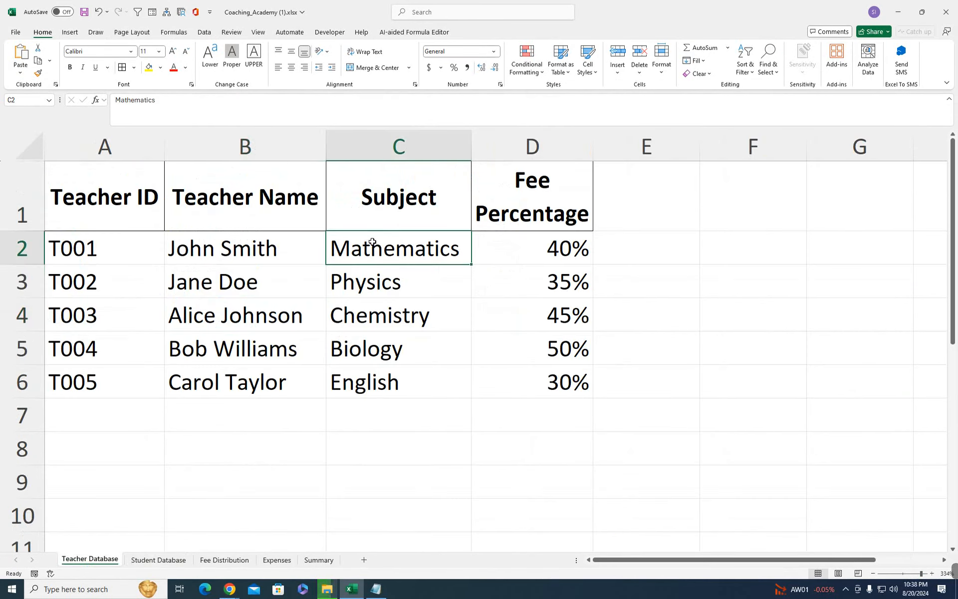
pyautogui.moveTo(372, 242); pyautogui.dragTo(385, 375)
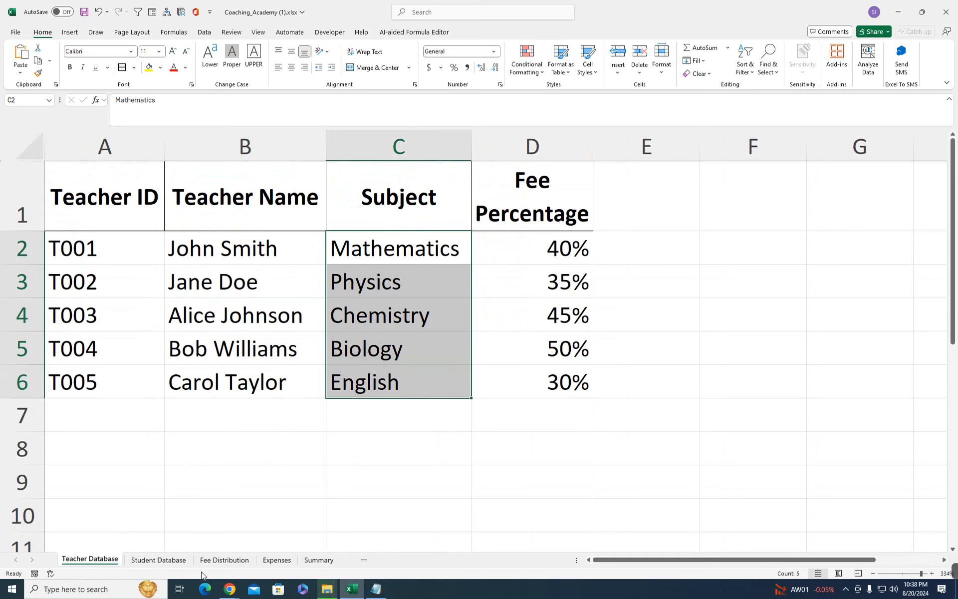
# Step: Examine the Student Database records and the student names, teacher names and fees on the Fee Distribution sheet
pyautogui.click(158, 560)
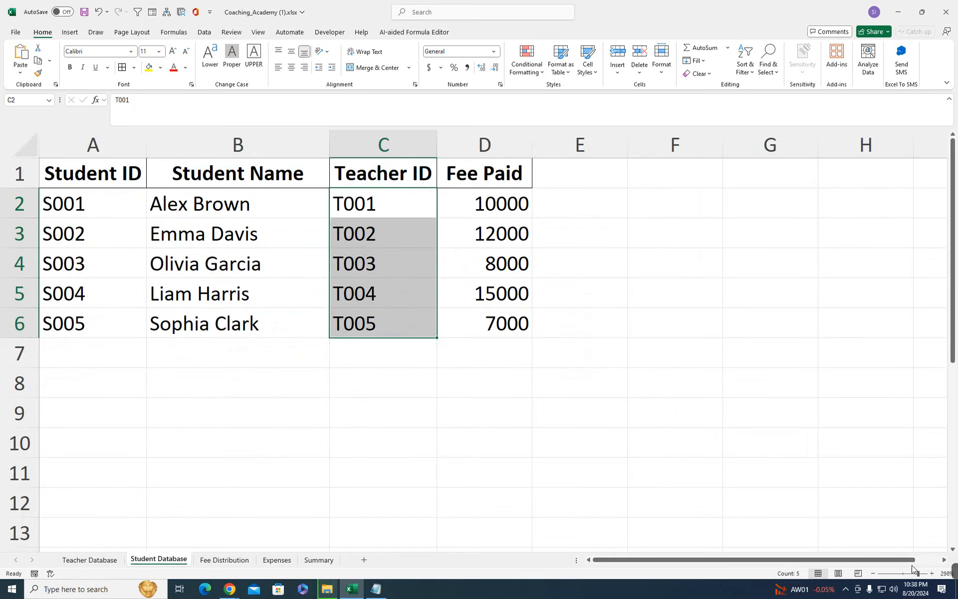
pyautogui.moveTo(921, 575); pyautogui.dragTo(923, 575)
pyautogui.click(261, 506)
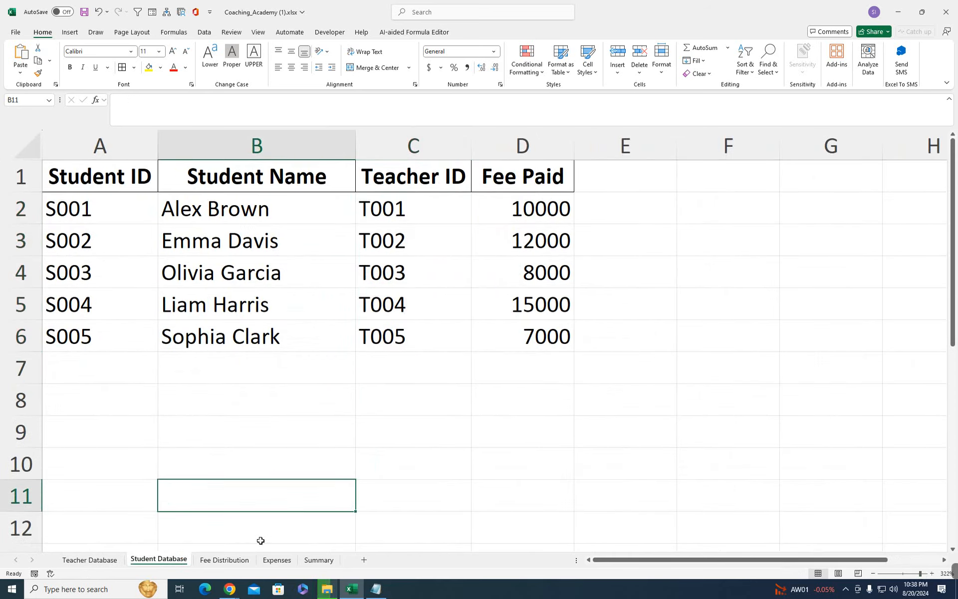
pyautogui.click(226, 559)
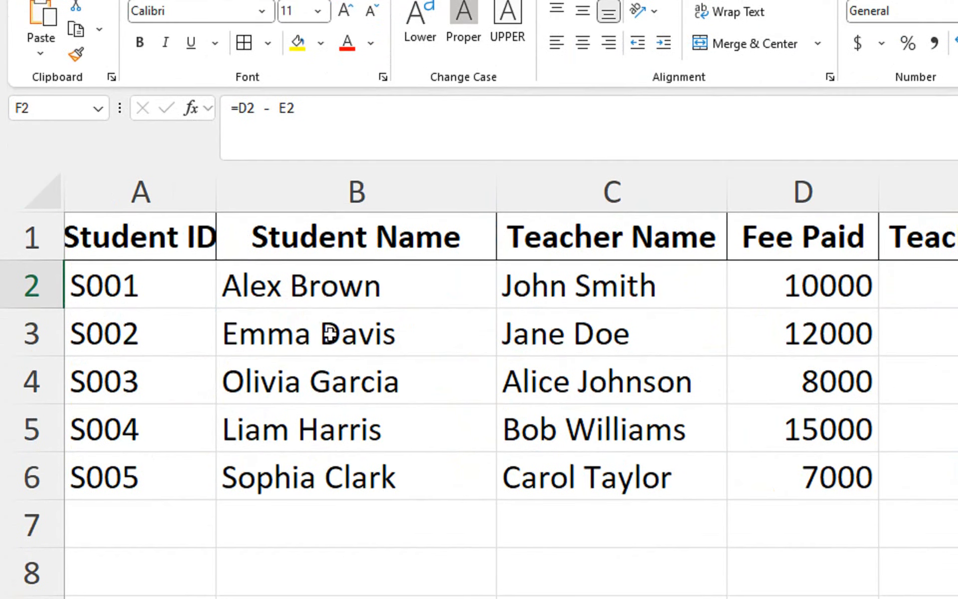
pyautogui.moveTo(377, 272); pyautogui.dragTo(379, 477)
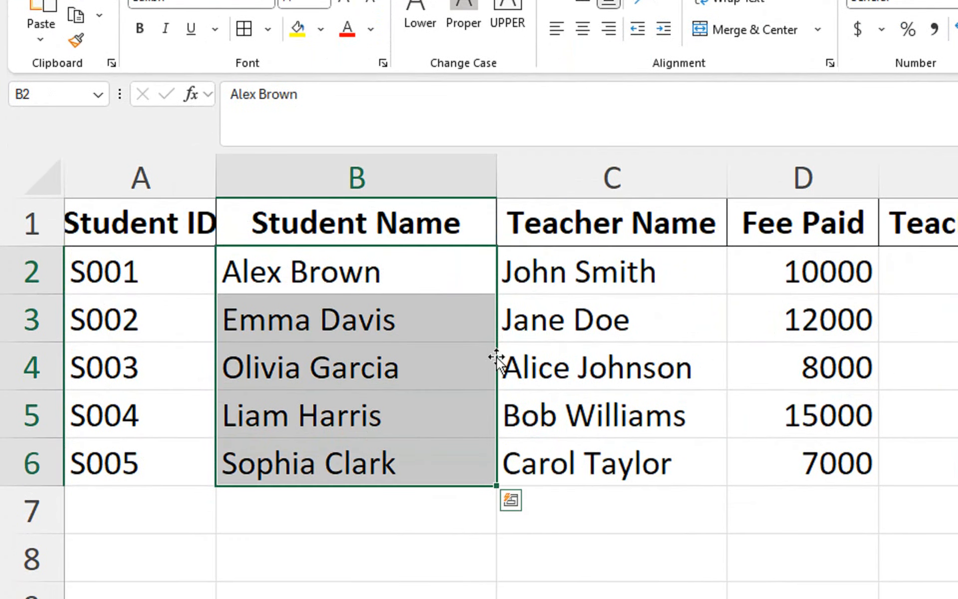
pyautogui.moveTo(593, 272); pyautogui.dragTo(592, 451)
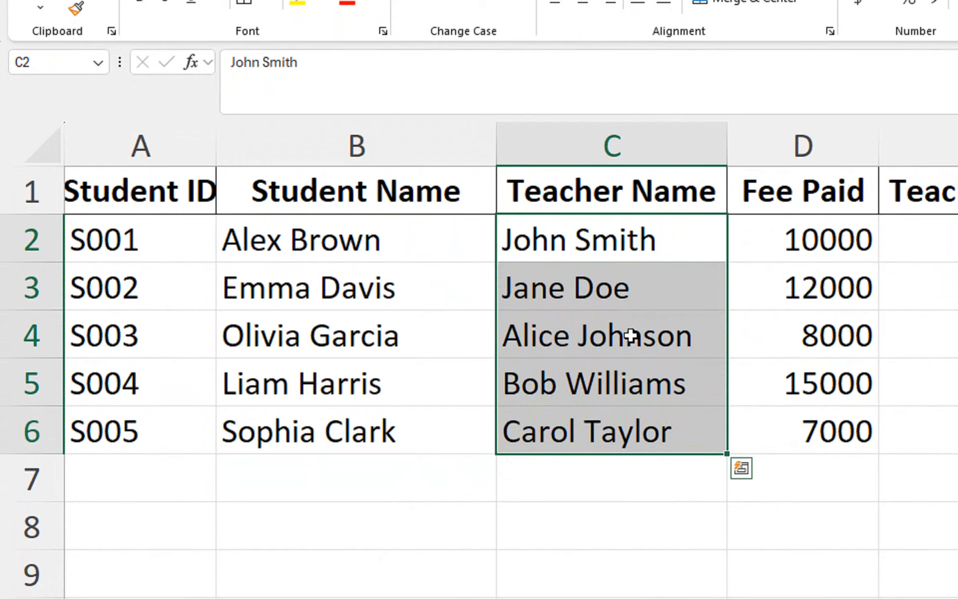
pyautogui.click(797, 240)
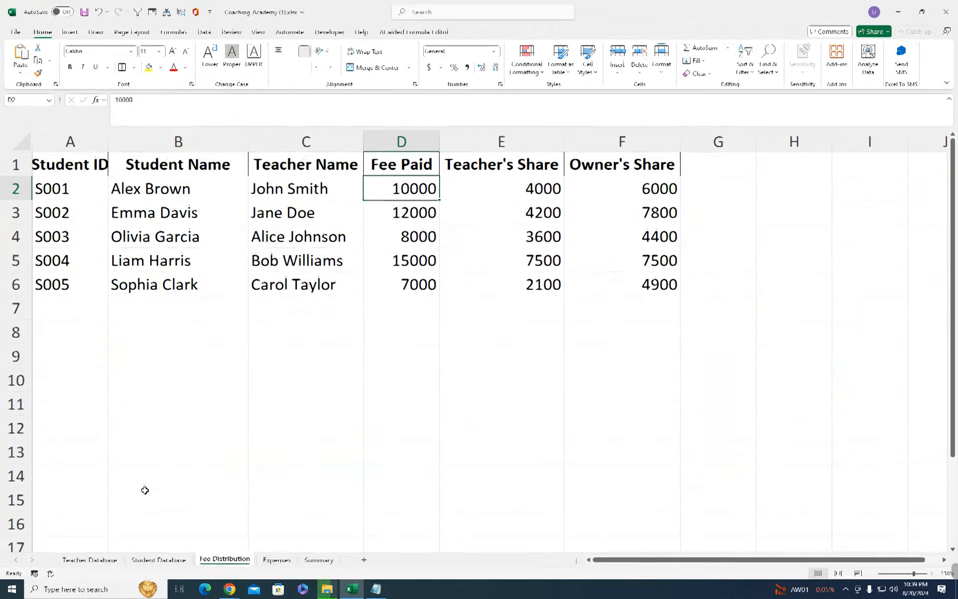
pyautogui.click(159, 559)
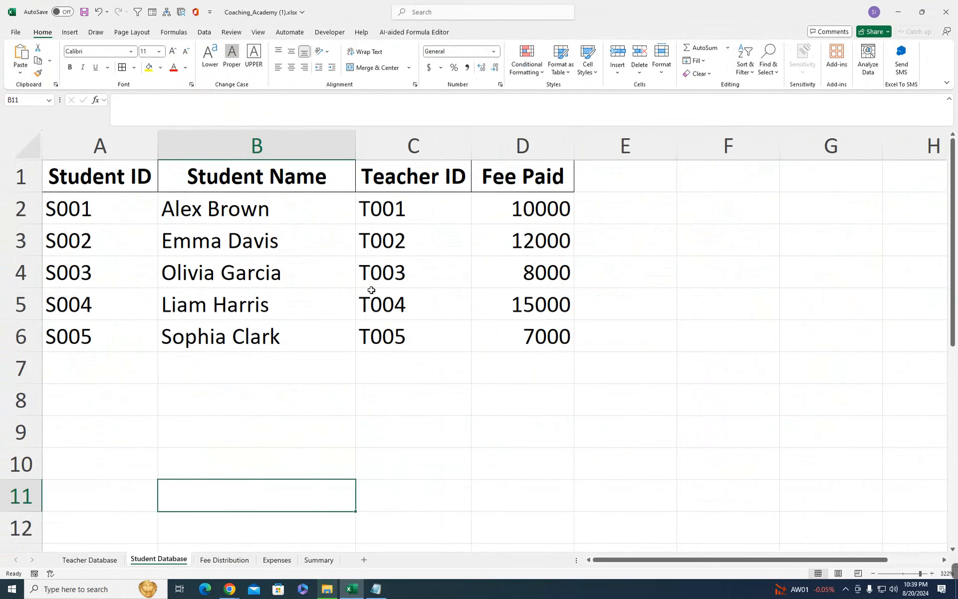
pyautogui.click(212, 561)
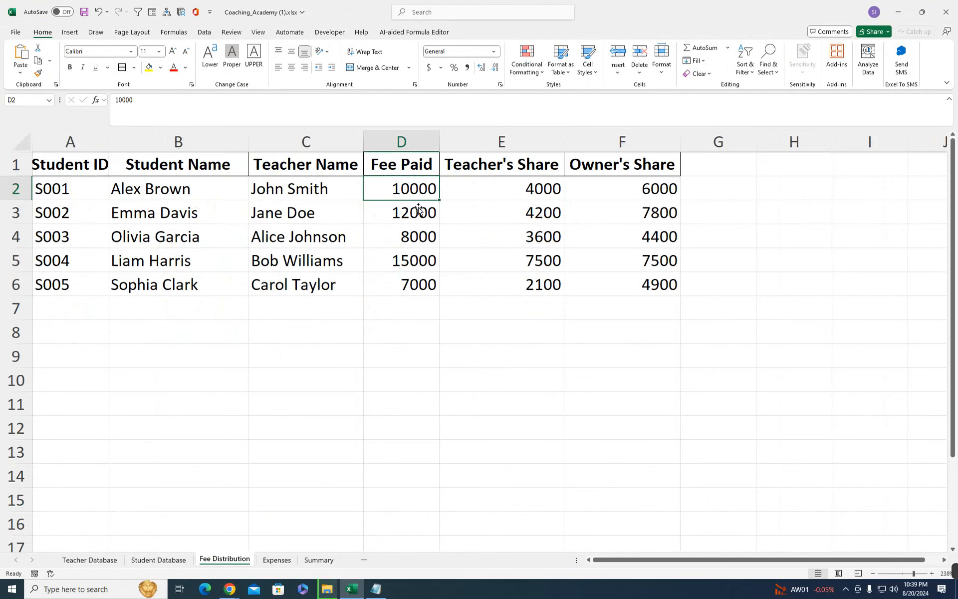
# Step: Clear the Teacher's Share and Owner's Share values in E2:F6 on the Fee Distribution sheet
pyautogui.moveTo(915, 572); pyautogui.dragTo(917, 572)
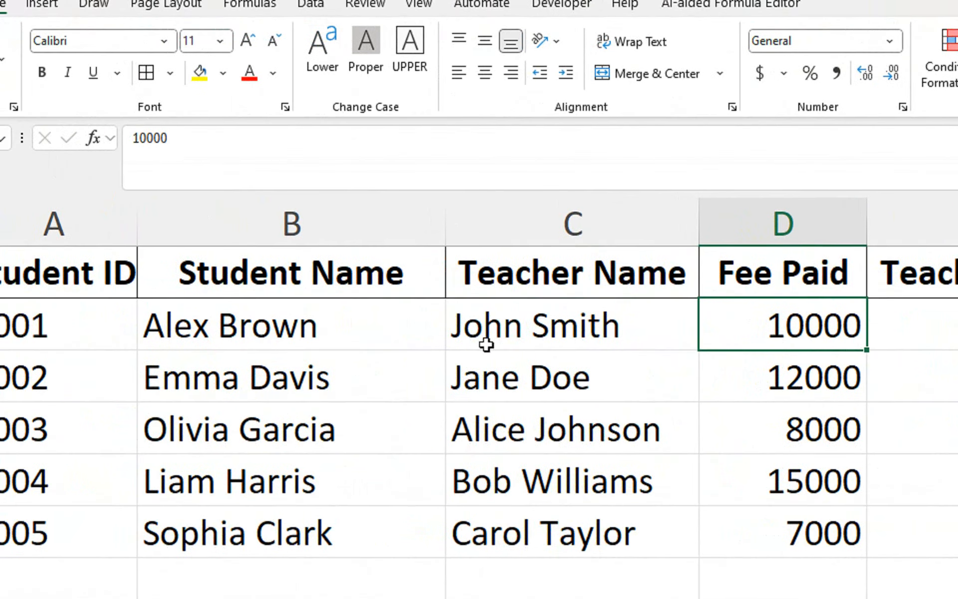
pyautogui.click(486, 345)
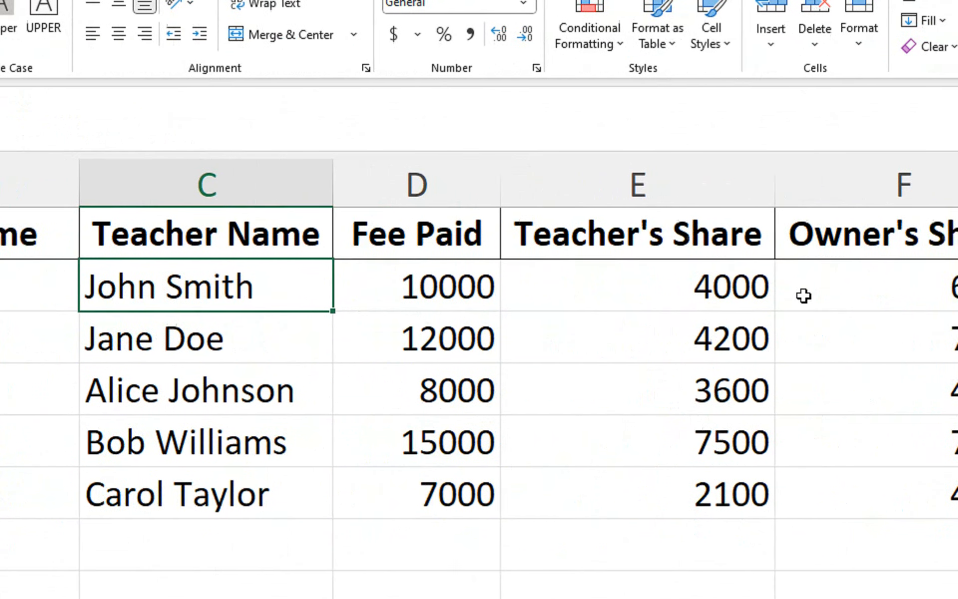
pyautogui.click(558, 271)
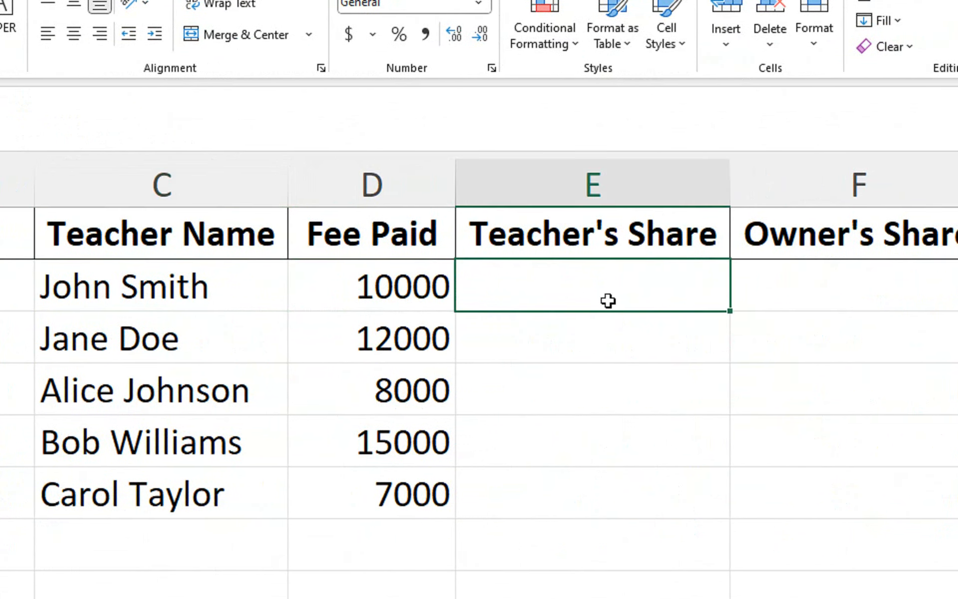
# Step: Examine the expense amounts and categories on the Expenses sheet and the column headers on the Summary sheet
pyautogui.click(180, 523)
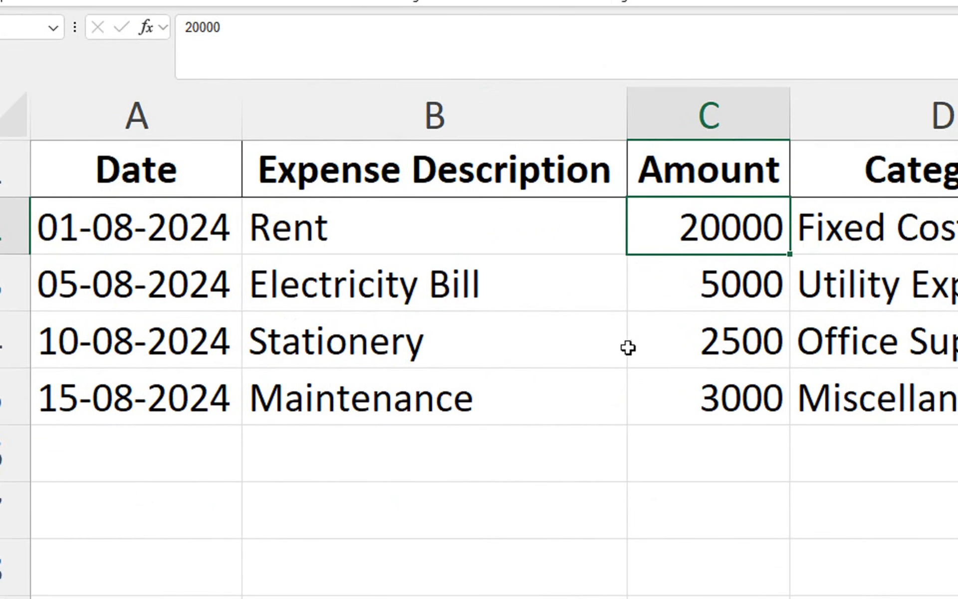
pyautogui.moveTo(762, 222); pyautogui.dragTo(737, 396)
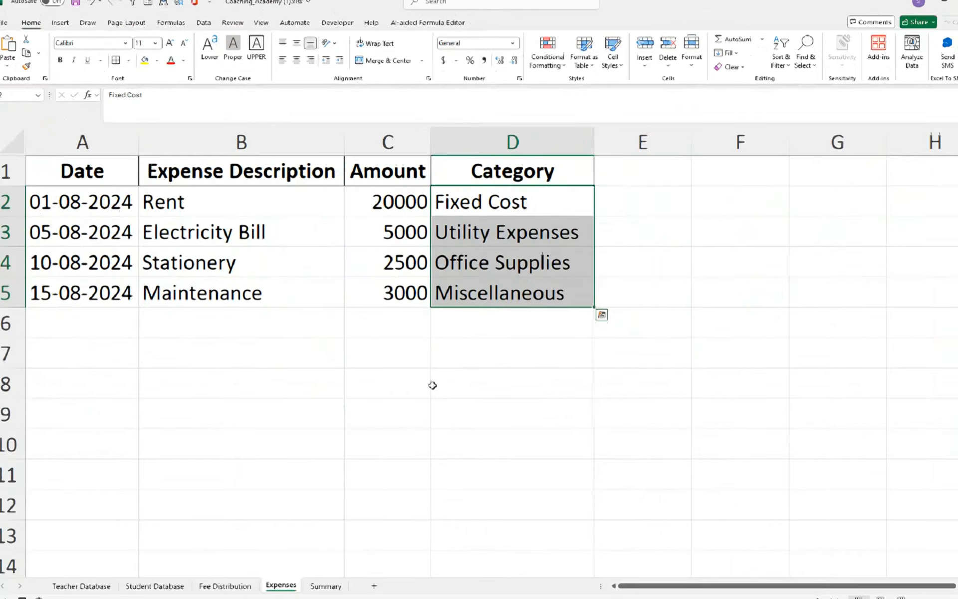
pyautogui.click(326, 586)
pyautogui.click(368, 414)
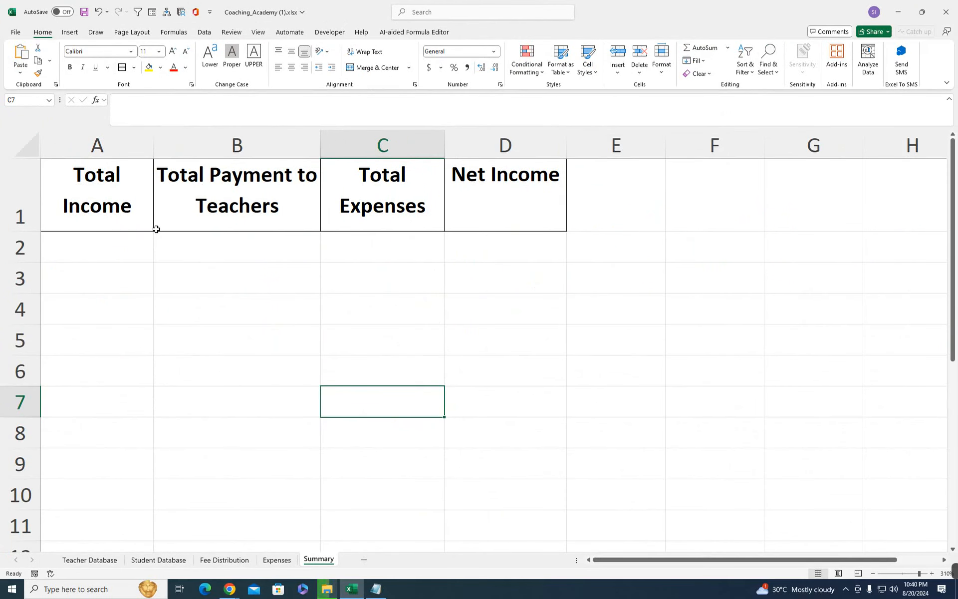
# Step: Start a VLOOKUP formula in E2 of the Fee Distribution sheet with C2 as the lookup value
pyautogui.click(240, 559)
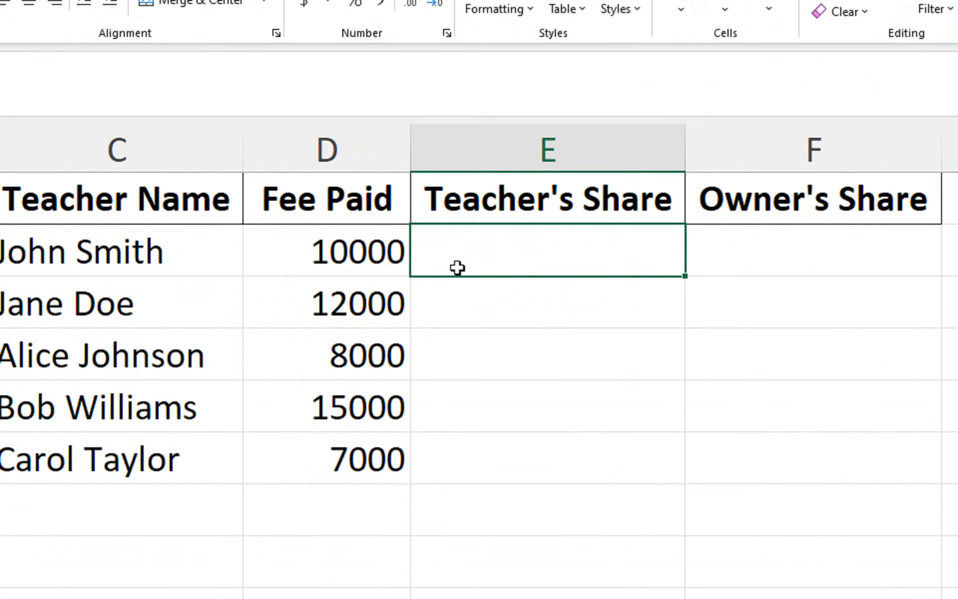
pyautogui.write('=vlo')
pyautogui.press('Tab')
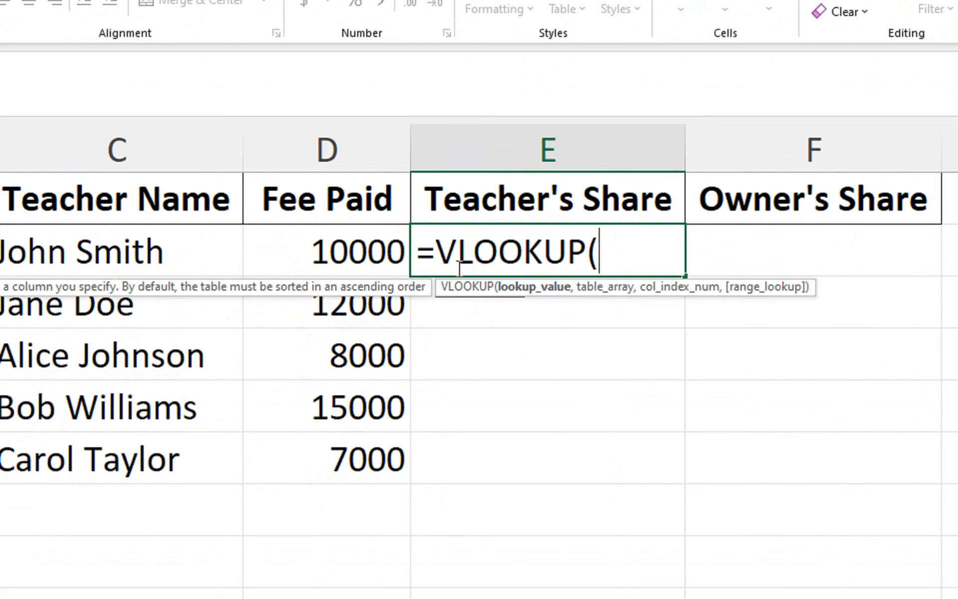
pyautogui.click(146, 238)
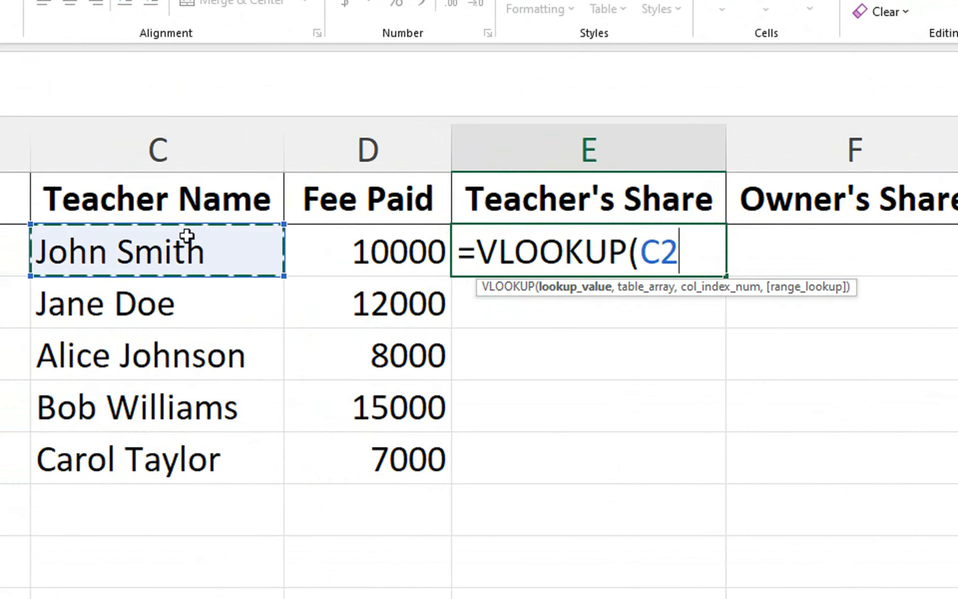
pyautogui.write(',')
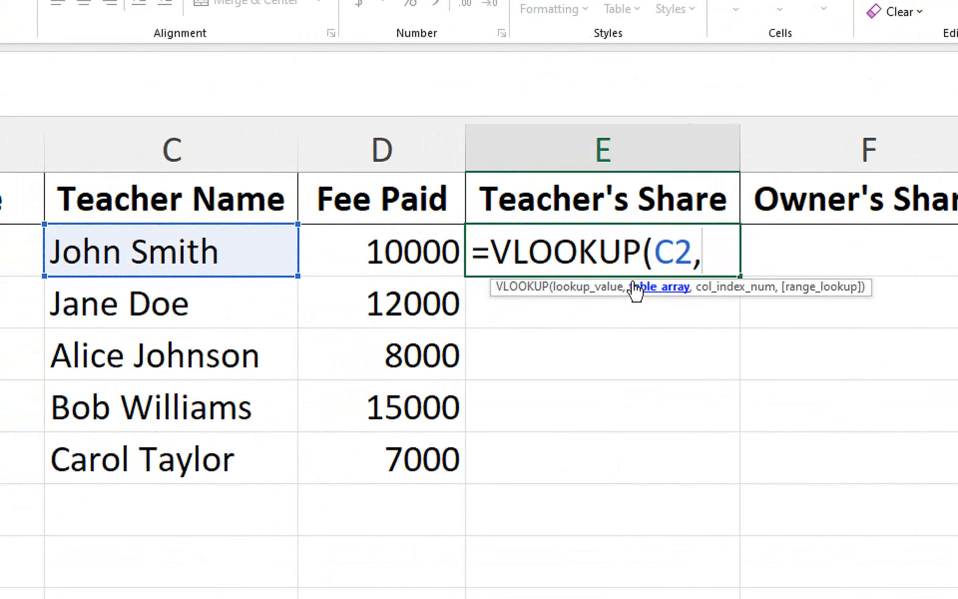
# Step: Set the VLOOKUP table array to the full columns B:D of the Teacher Database sheet
pyautogui.click(168, 521)
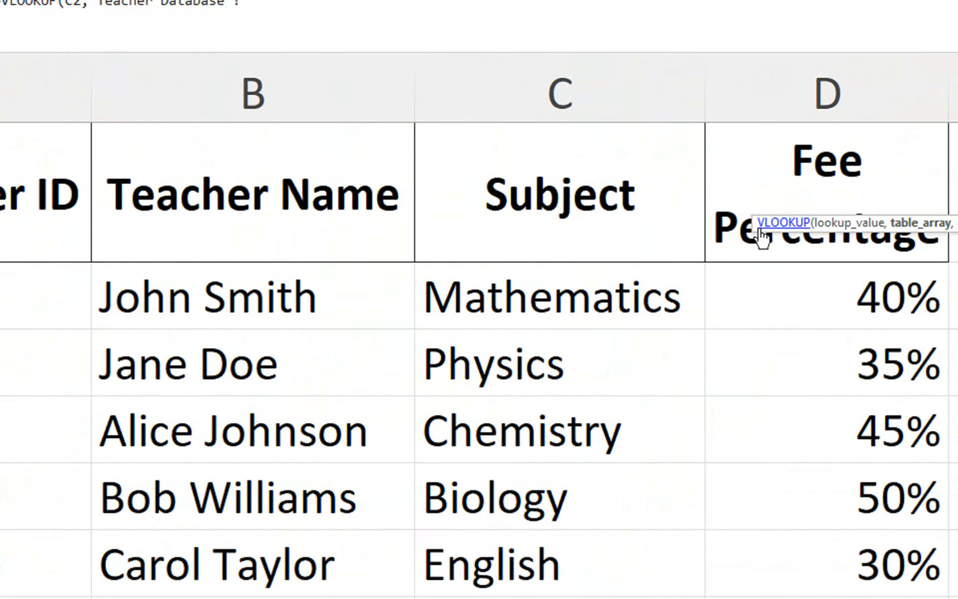
pyautogui.moveTo(759, 229); pyautogui.dragTo(259, 151)
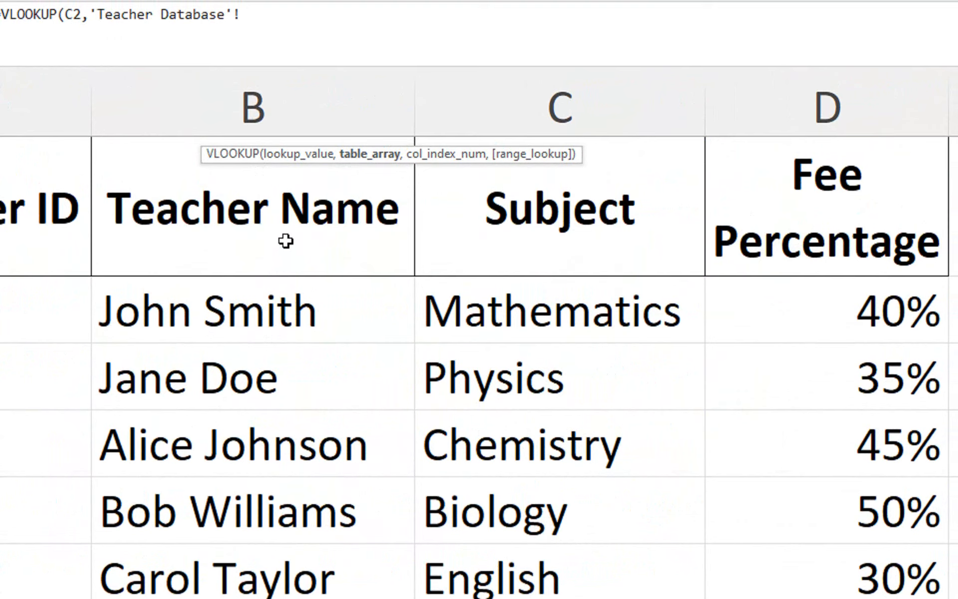
pyautogui.click(297, 299)
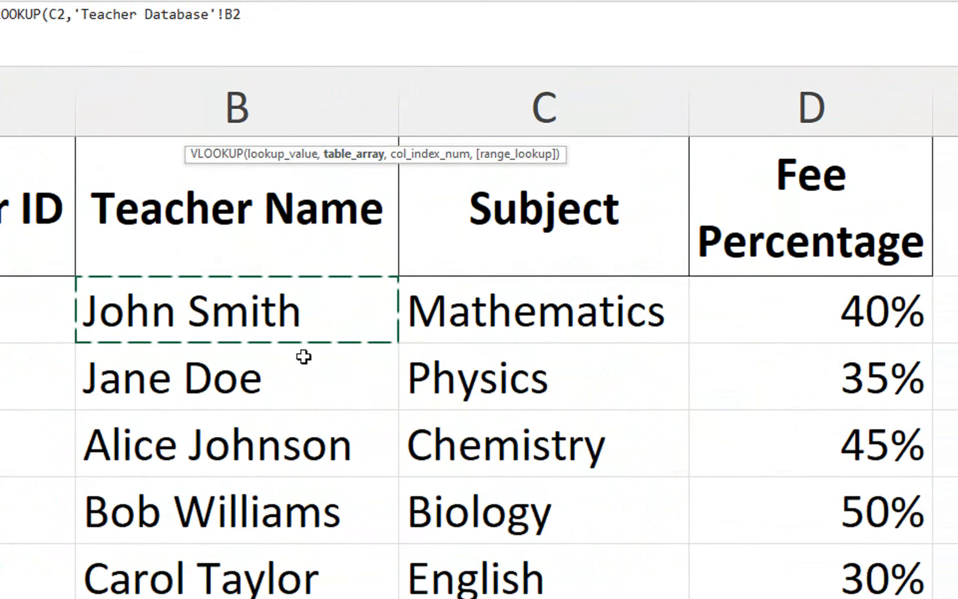
pyautogui.moveTo(273, 306); pyautogui.dragTo(754, 564)
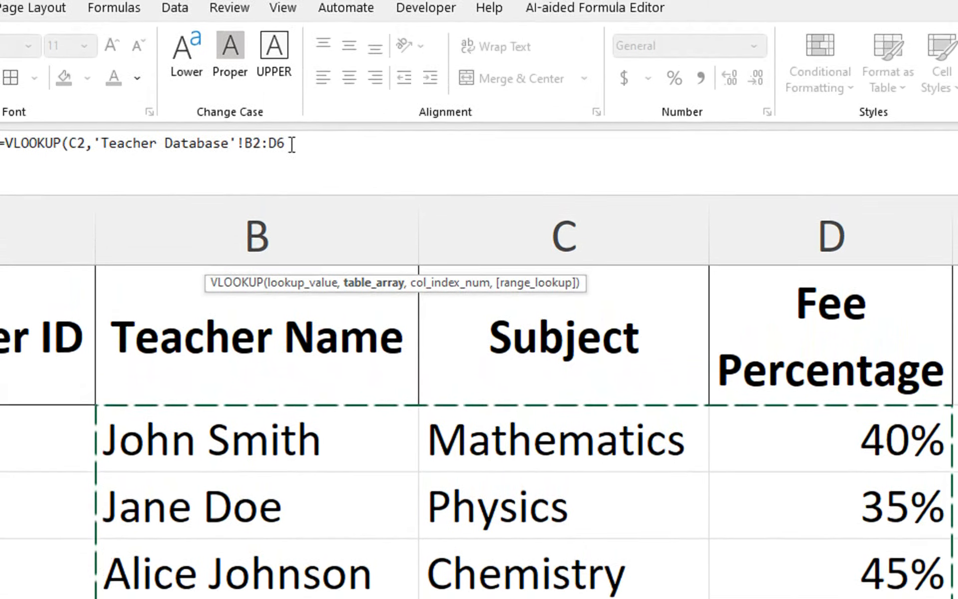
pyautogui.moveTo(283, 146); pyautogui.dragTo(106, 156)
pyautogui.moveTo(188, 160); pyautogui.dragTo(176, 159)
pyautogui.moveTo(308, 208); pyautogui.dragTo(798, 223)
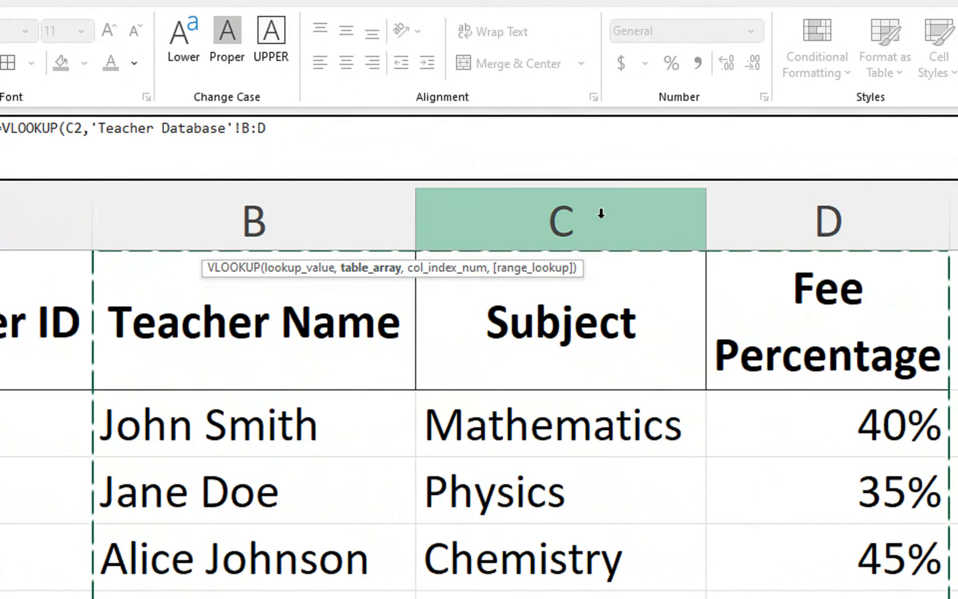
# Step: Complete the VLOOKUP formula with column index 3 and the exact-match option FALSE, and enter it
pyautogui.write(',')
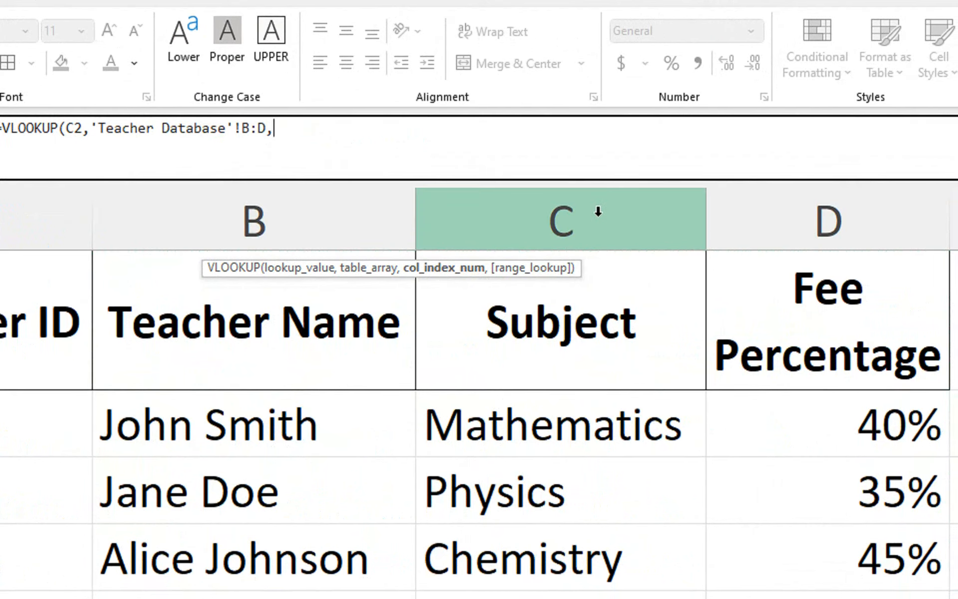
pyautogui.write('3,')
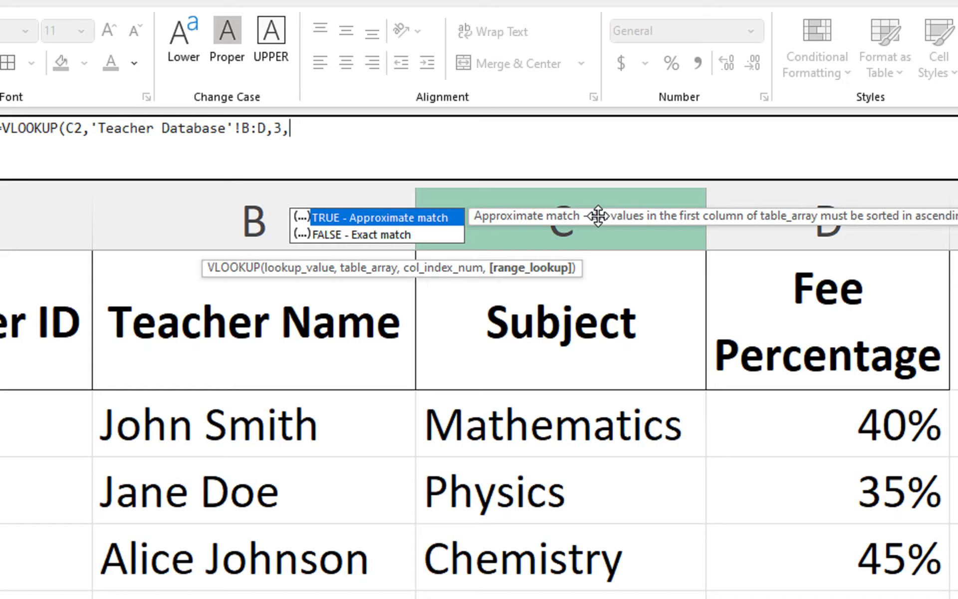
pyautogui.press('Down')
pyautogui.press('Tab')
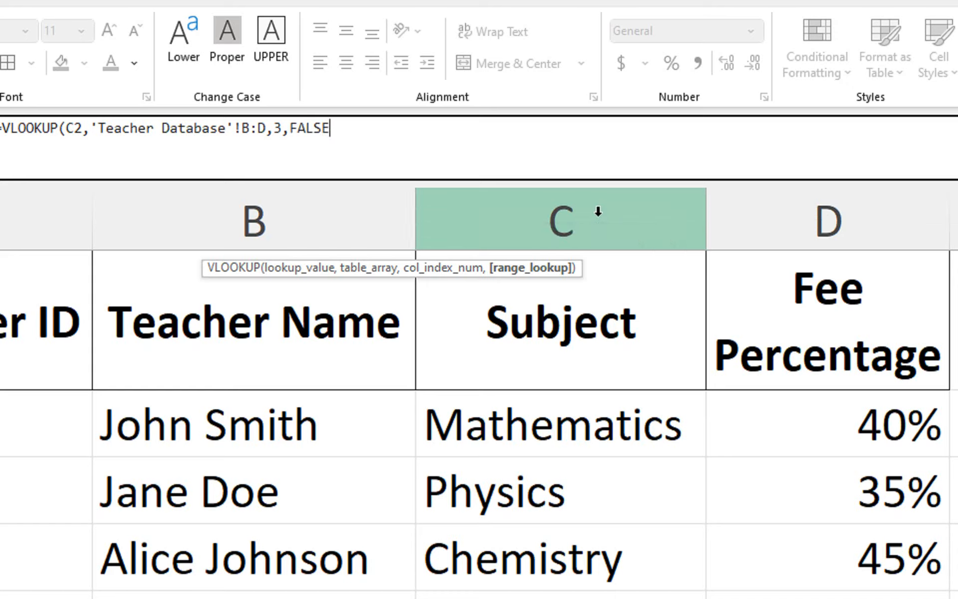
pyautogui.write(')')
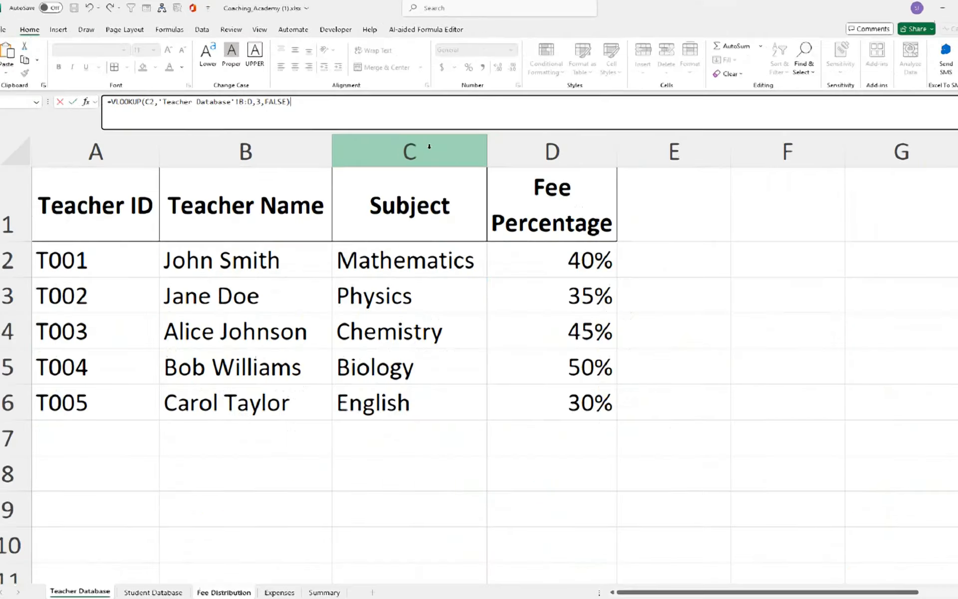
pyautogui.press('Return')
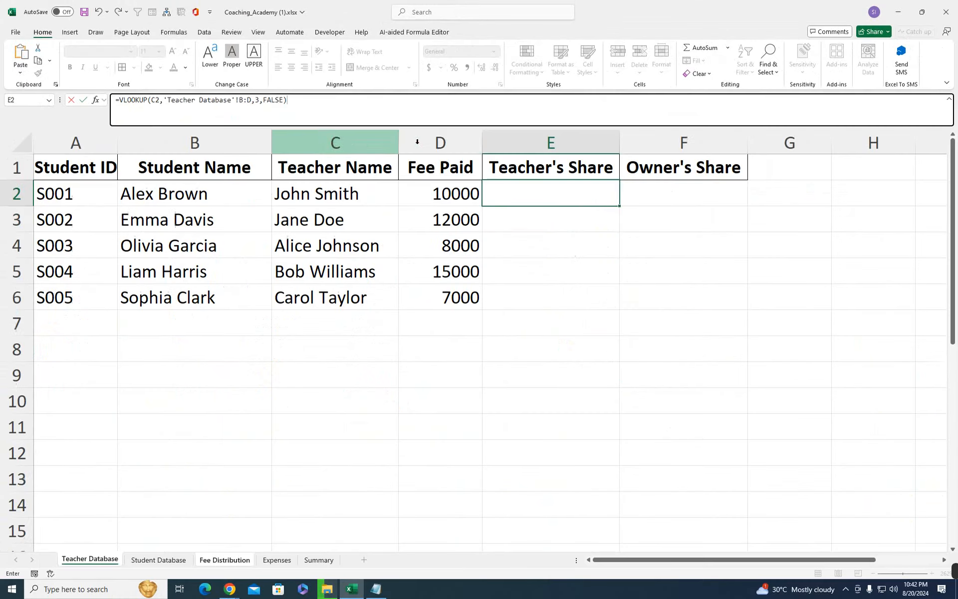
# Step: Fill the VLOOKUP formula from E2 down the Teacher's Share column through E9
pyautogui.click(589, 194)
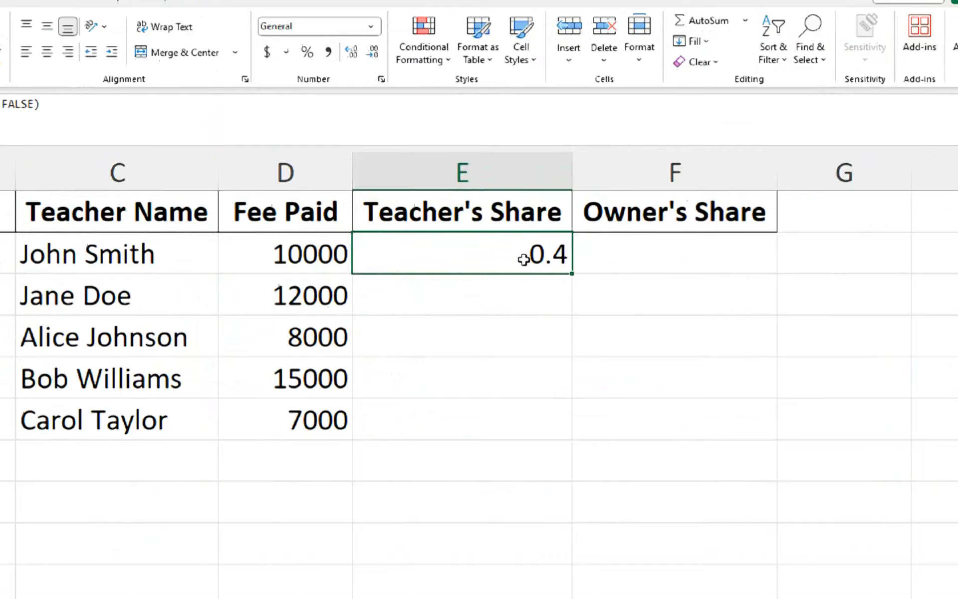
pyautogui.moveTo(493, 300); pyautogui.dragTo(433, 514)
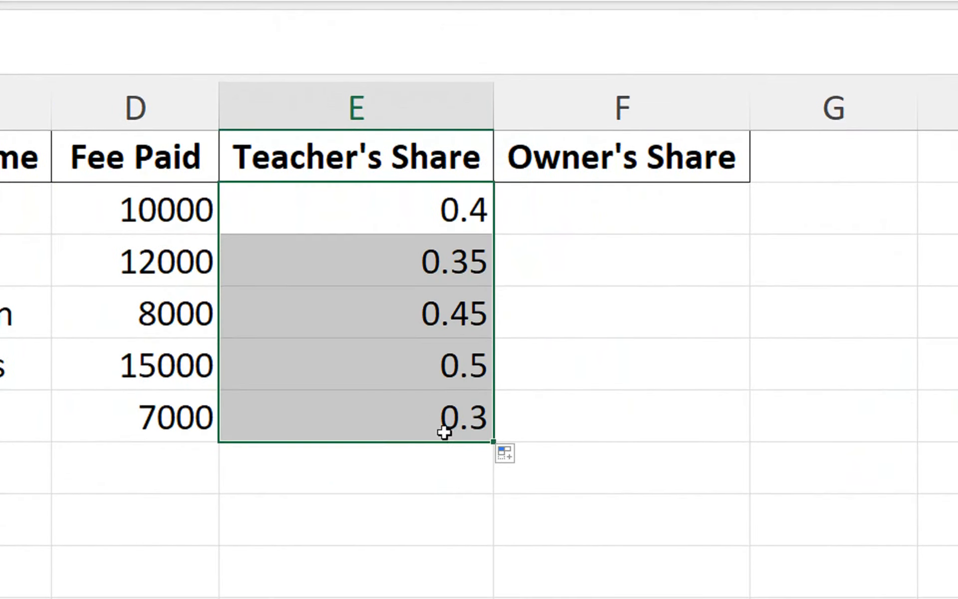
pyautogui.moveTo(491, 439); pyautogui.dragTo(491, 466)
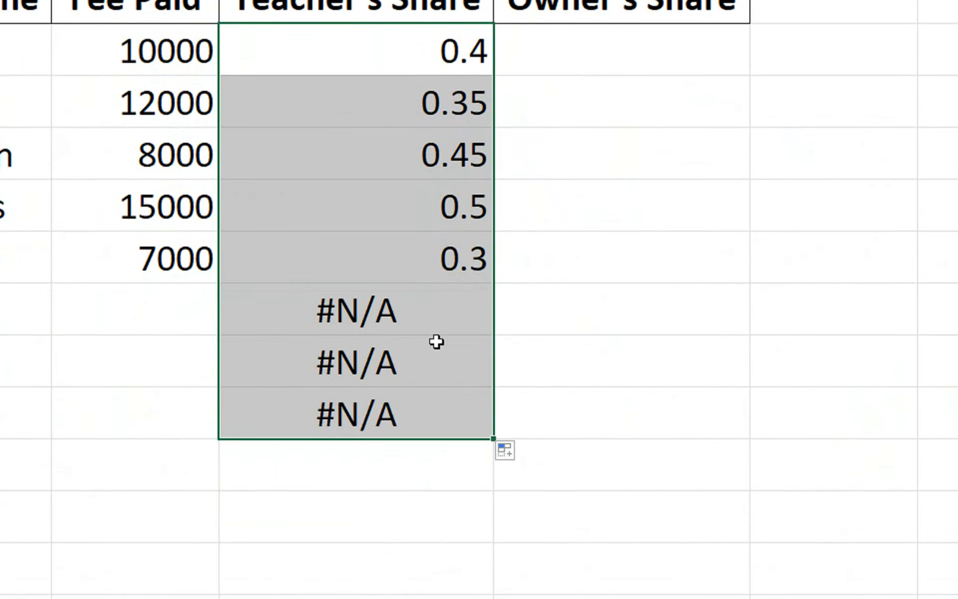
# Step: Wrap the VLOOKUP in E2 in an IFERROR function that returns an empty string ("") on errors
pyautogui.click(380, 68)
pyautogui.doubleClick(381, 67)
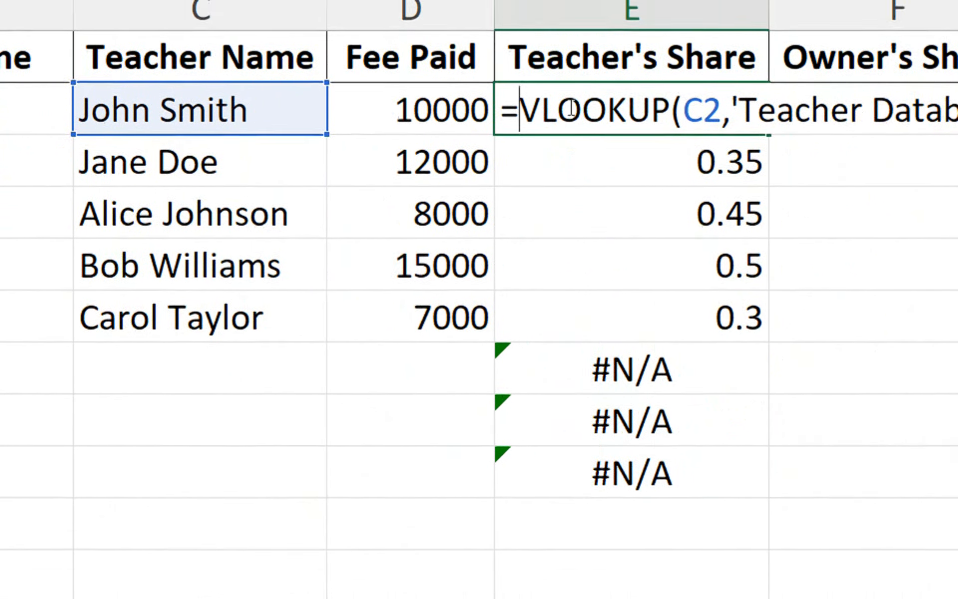
pyautogui.write('if')
pyautogui.press('Down')
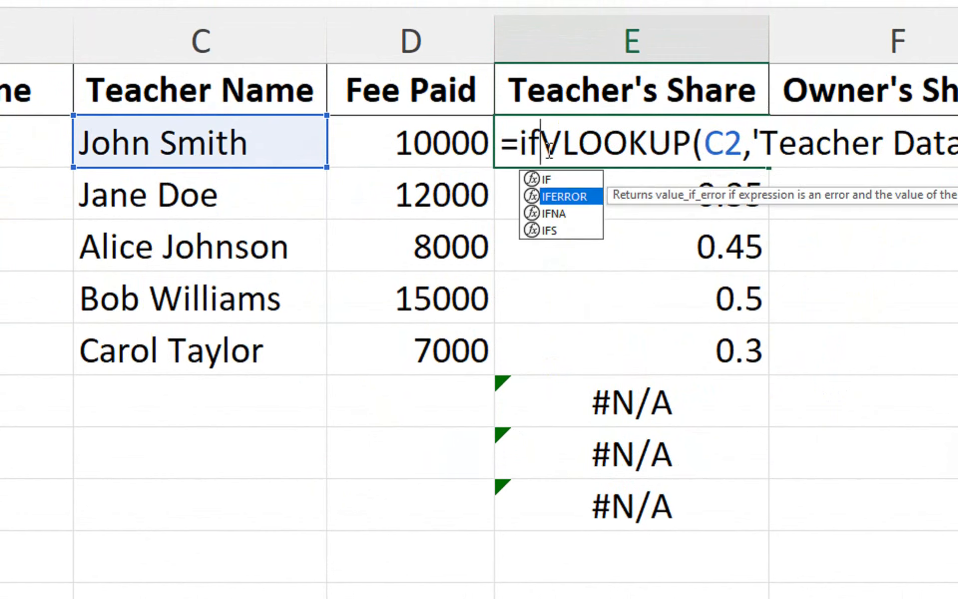
pyautogui.press('Tab')
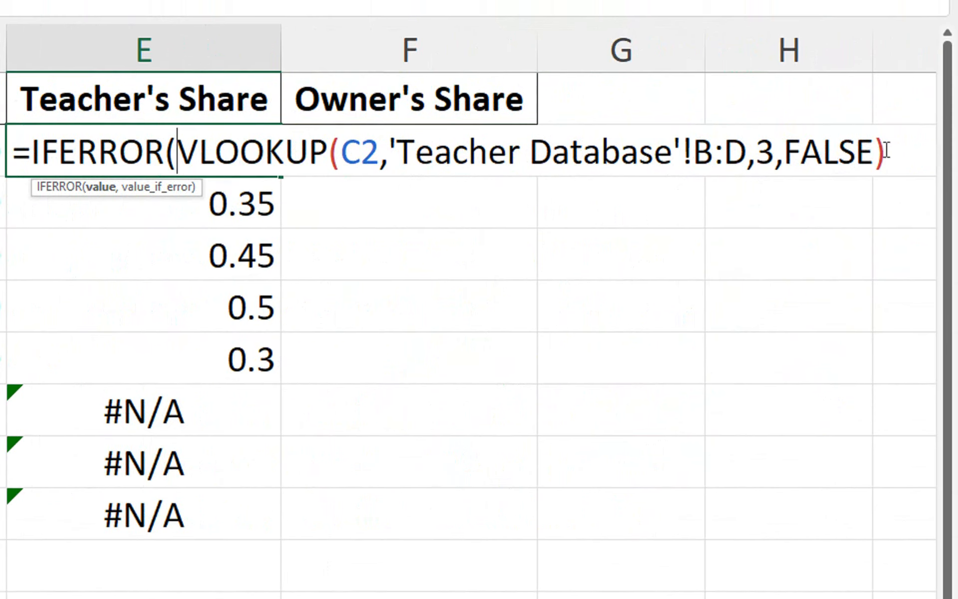
pyautogui.write(',')
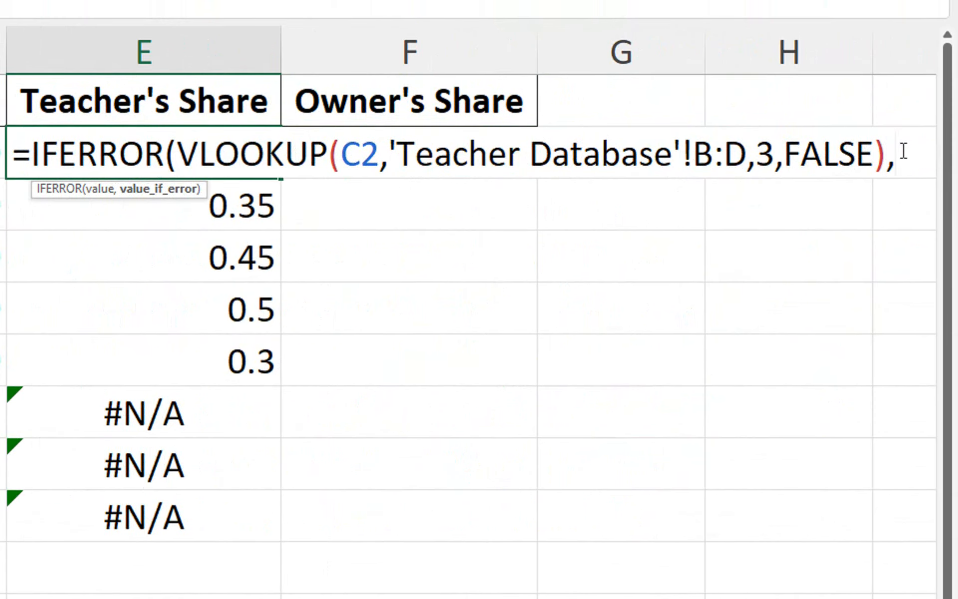
pyautogui.write('"")')
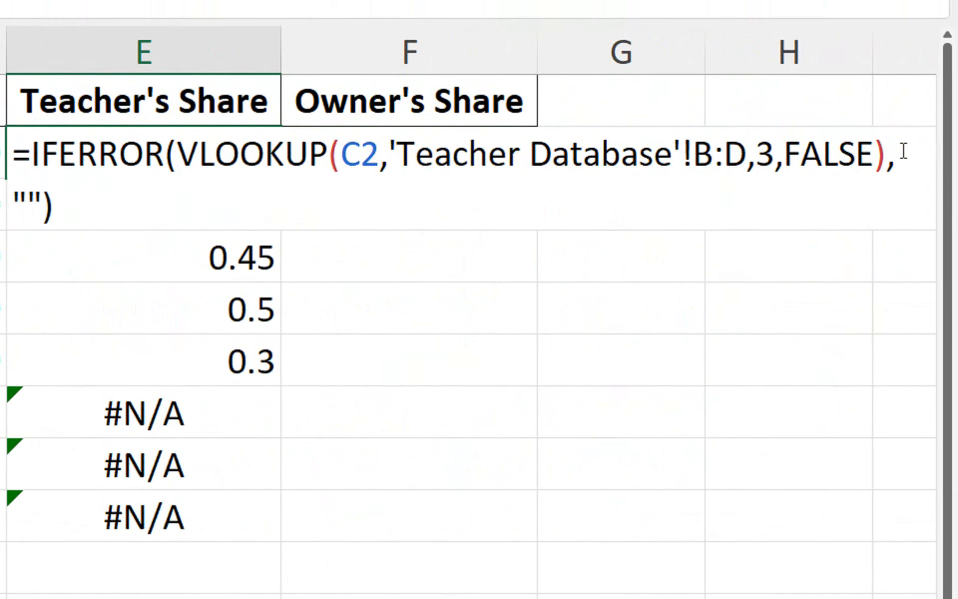
pyautogui.press('Return')
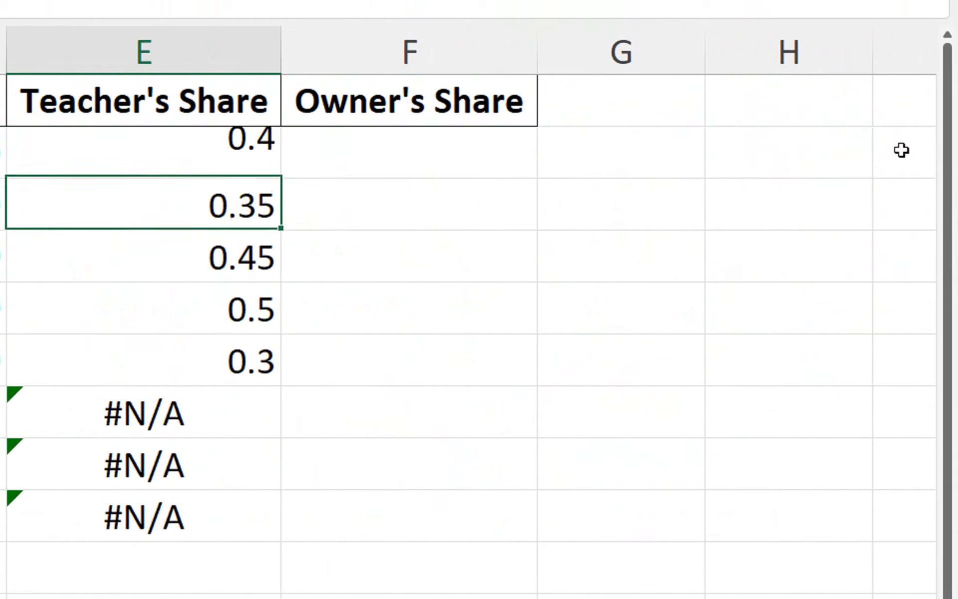
# Step: Fill the IFERROR formula from E2 down the Teacher's Share column through E14
pyautogui.click(250, 157)
pyautogui.moveTo(281, 183); pyautogui.dragTo(299, 502)
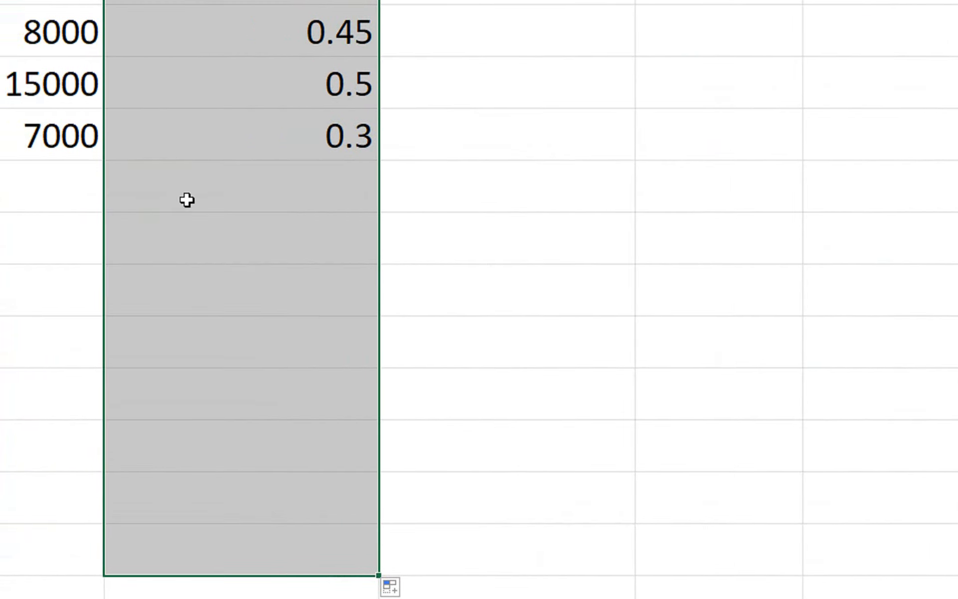
pyautogui.click(200, 289)
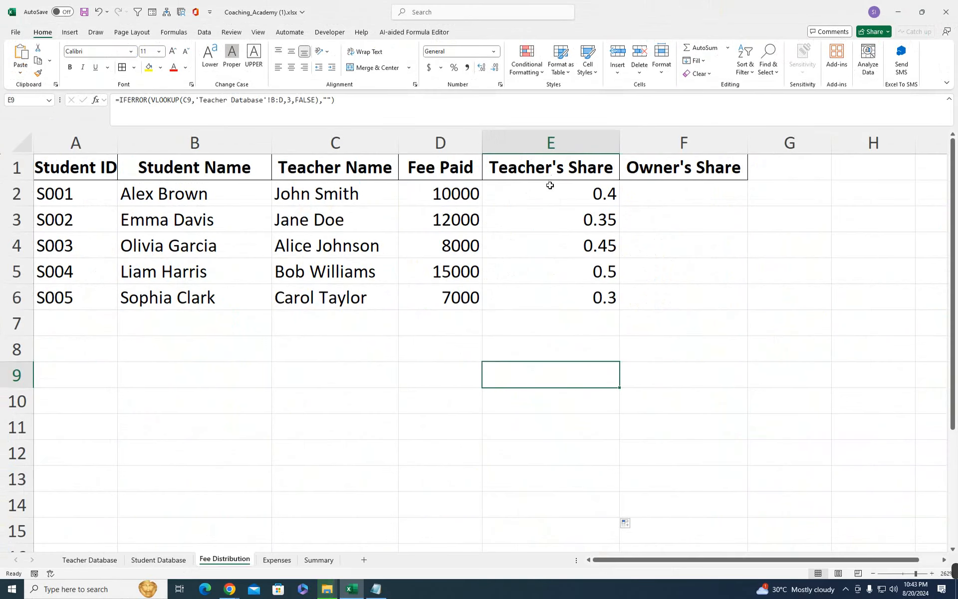
# Step: Format the Teacher's Share cells E2:E15 as percentages and center them horizontally
pyautogui.moveTo(570, 179); pyautogui.dragTo(572, 545)
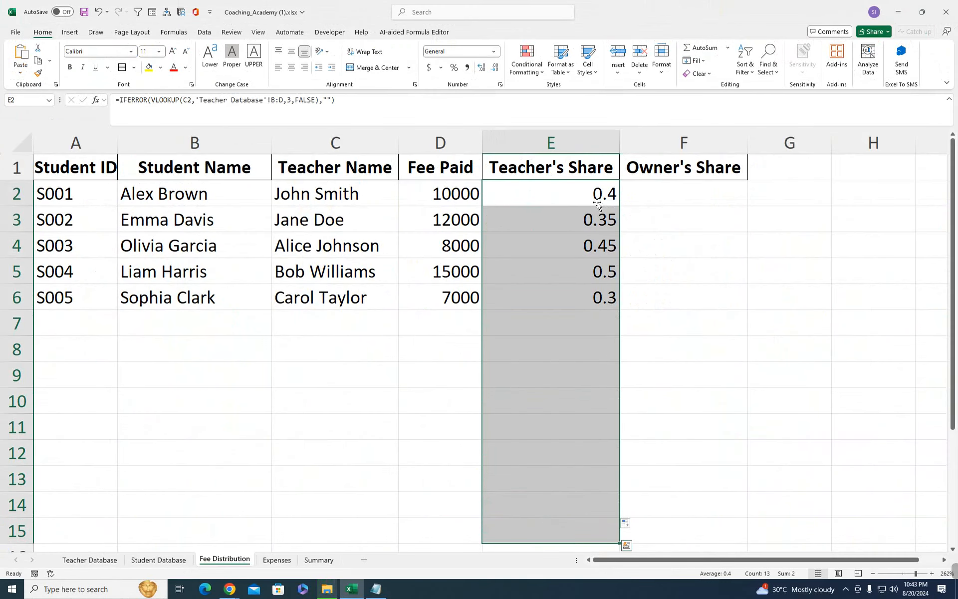
pyautogui.click(454, 70)
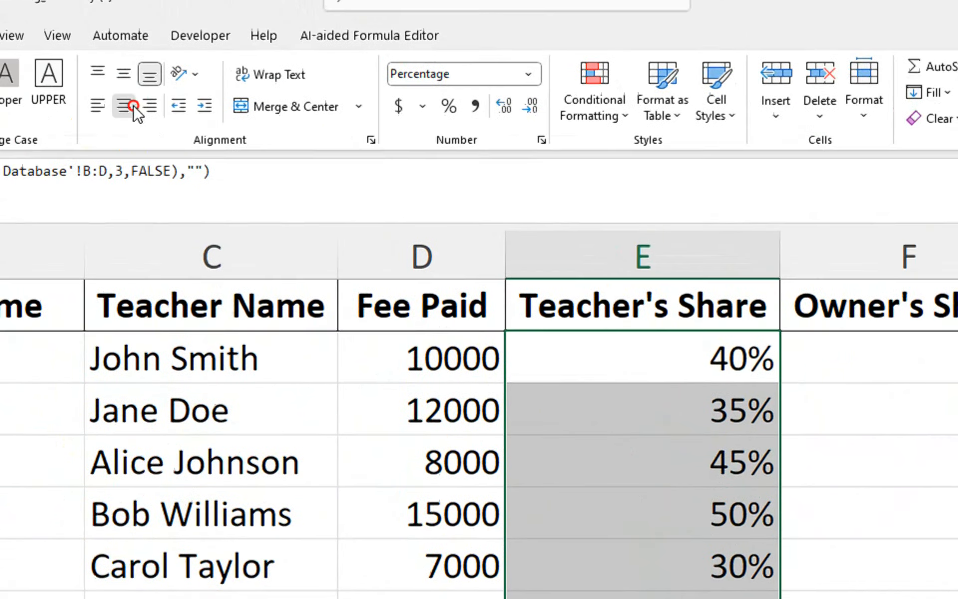
pyautogui.click(0, 32)
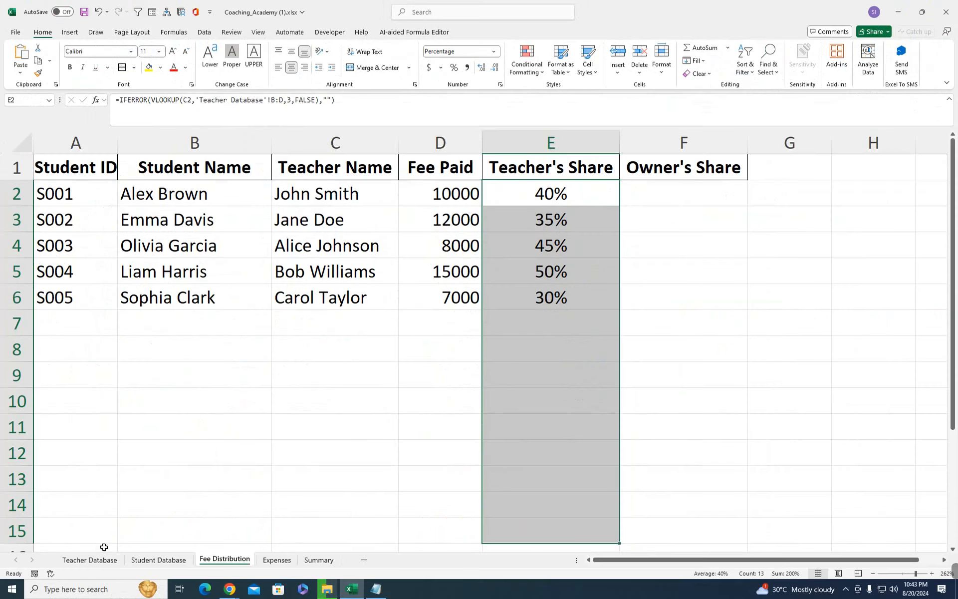
# Step: Center the Fee Percentage values in D2:D6 of the Teacher Database sheet
pyautogui.click(100, 554)
pyautogui.moveTo(529, 249); pyautogui.dragTo(537, 373)
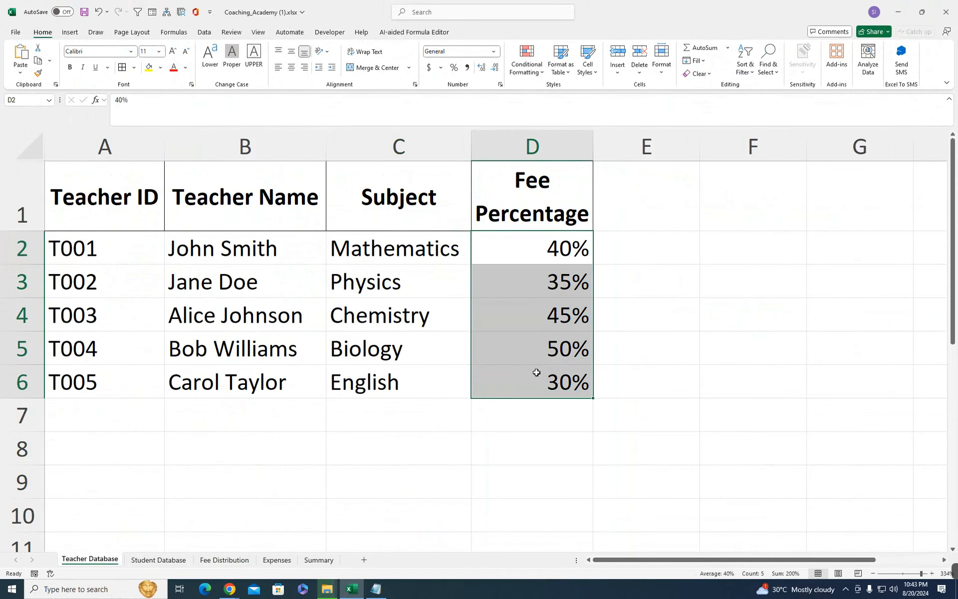
pyautogui.click(292, 68)
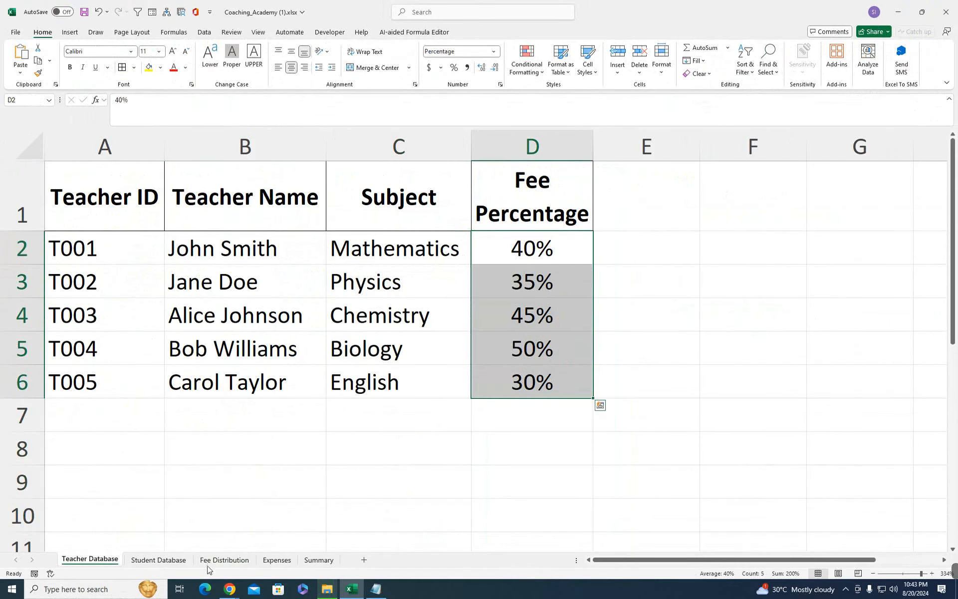
# Step: In E2 of the Fee Distribution sheet, multiply the VLOOKUP result by the fee in D2 inside the IFERROR formula
pyautogui.click(224, 560)
pyautogui.click(538, 196)
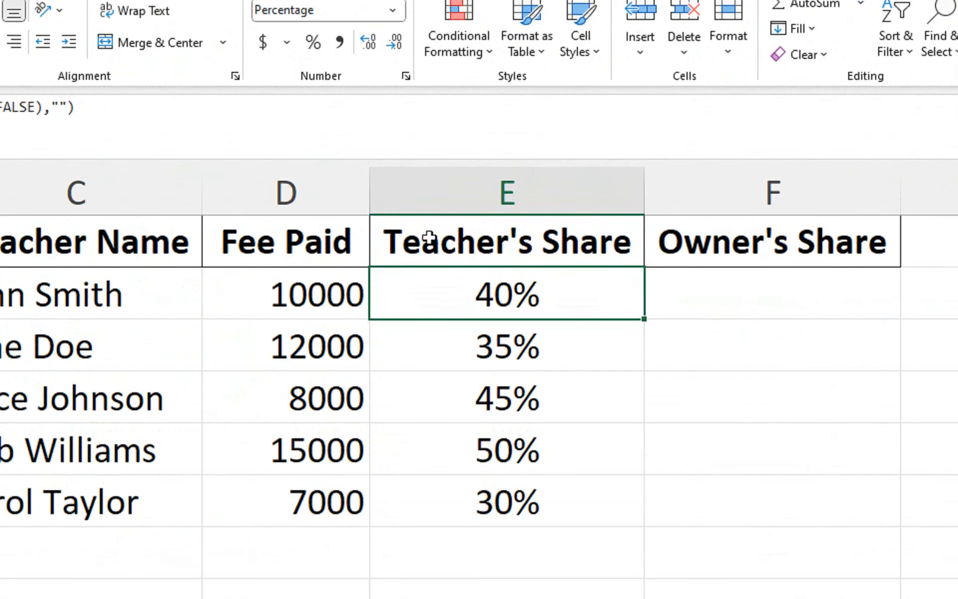
pyautogui.doubleClick(405, 288)
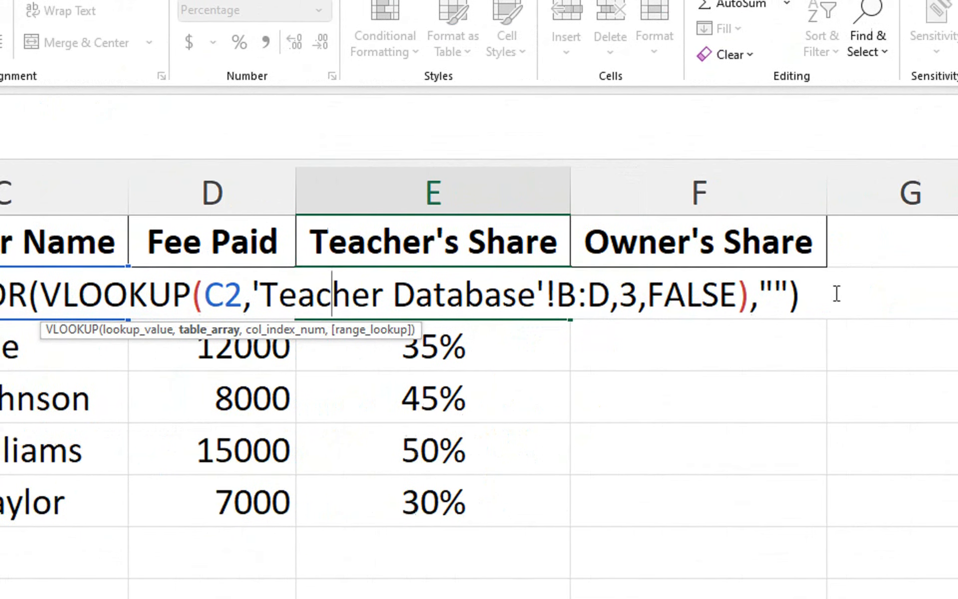
pyautogui.click(752, 294)
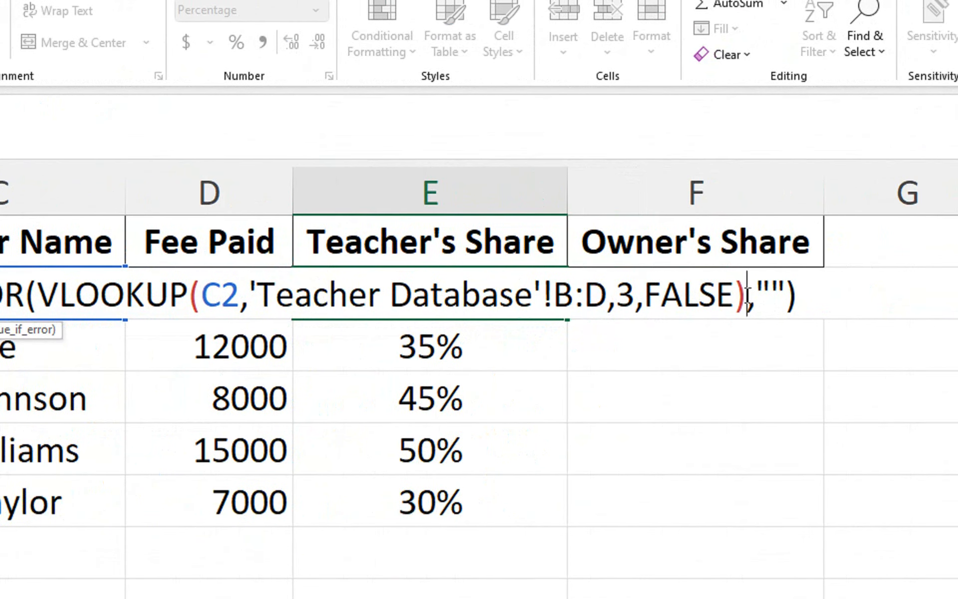
pyautogui.write('*')
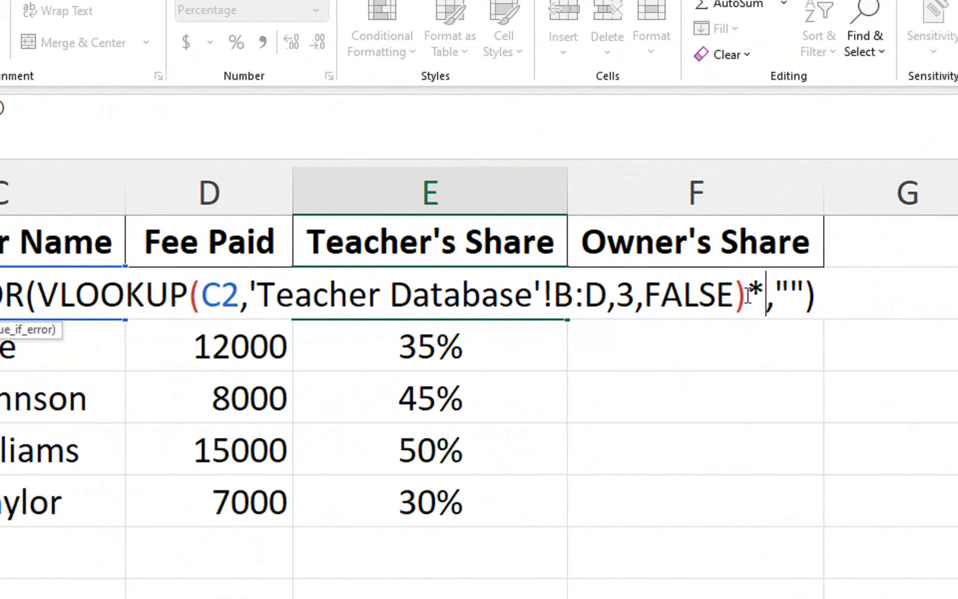
pyautogui.click(276, 236)
pyautogui.press('Down')
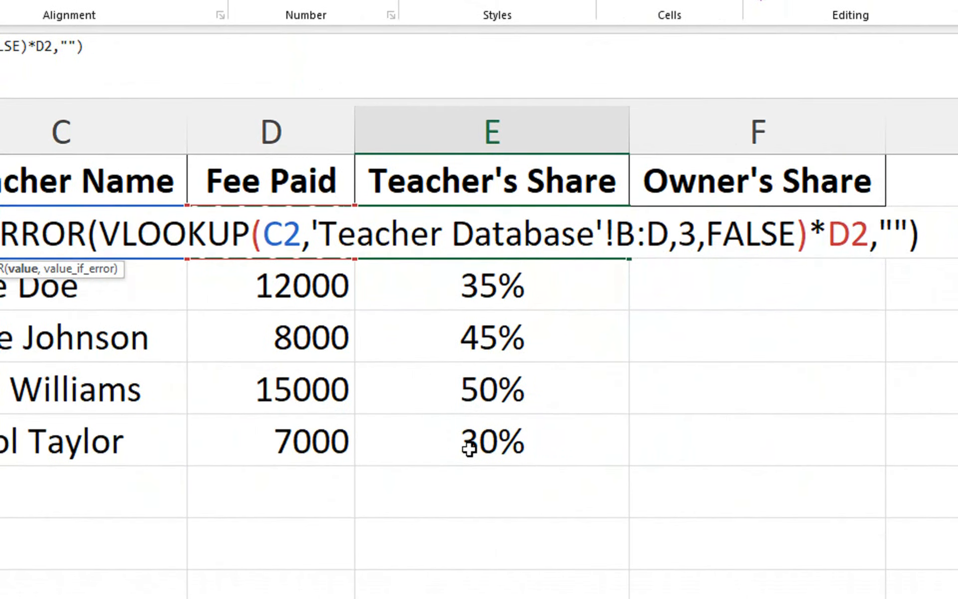
pyautogui.press('Return')
# Step: Set the number format of the Teacher's Share cells E2:E15 to General
pyautogui.moveTo(516, 232); pyautogui.dragTo(515, 529)
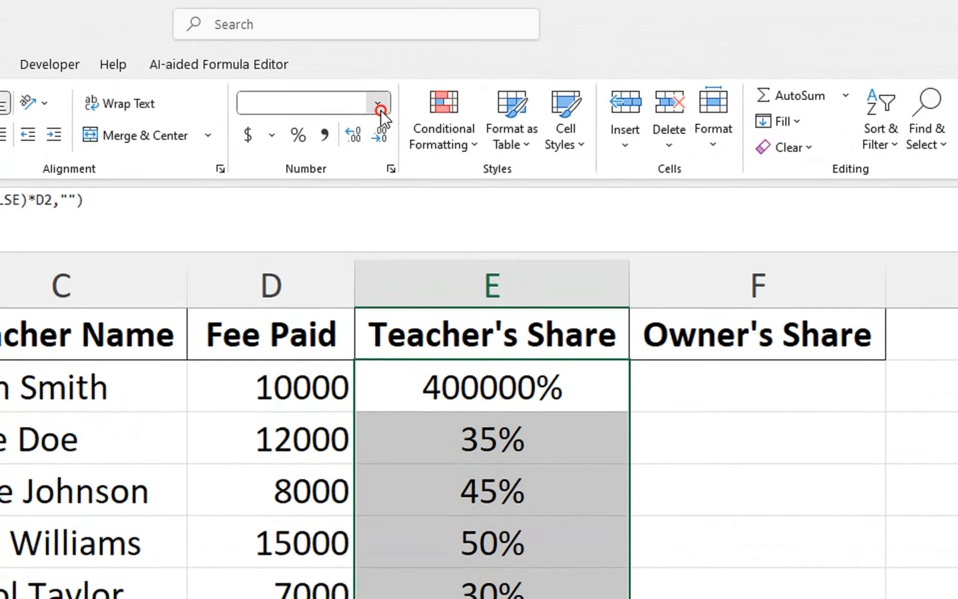
pyautogui.click(377, 103)
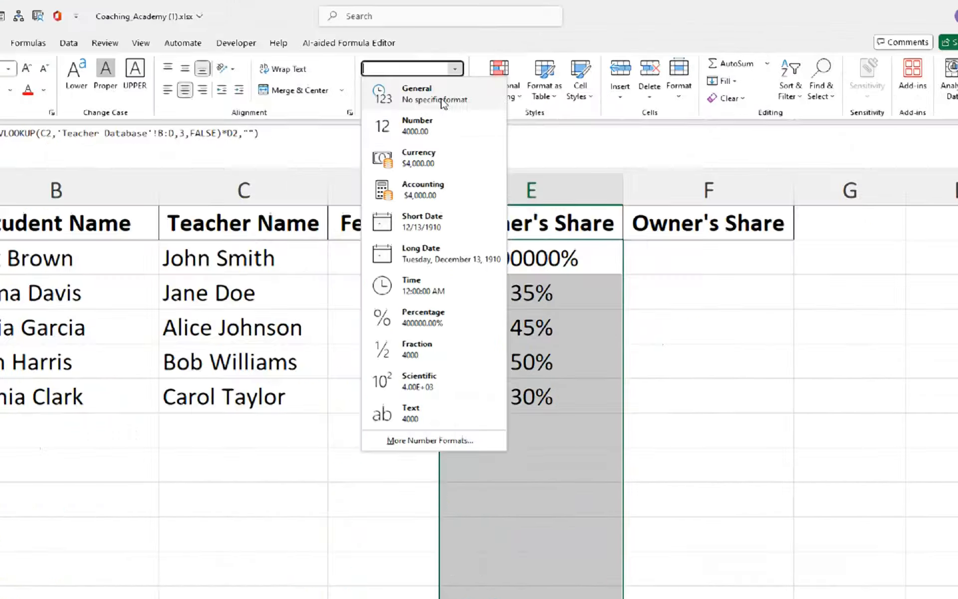
pyautogui.click(349, 144)
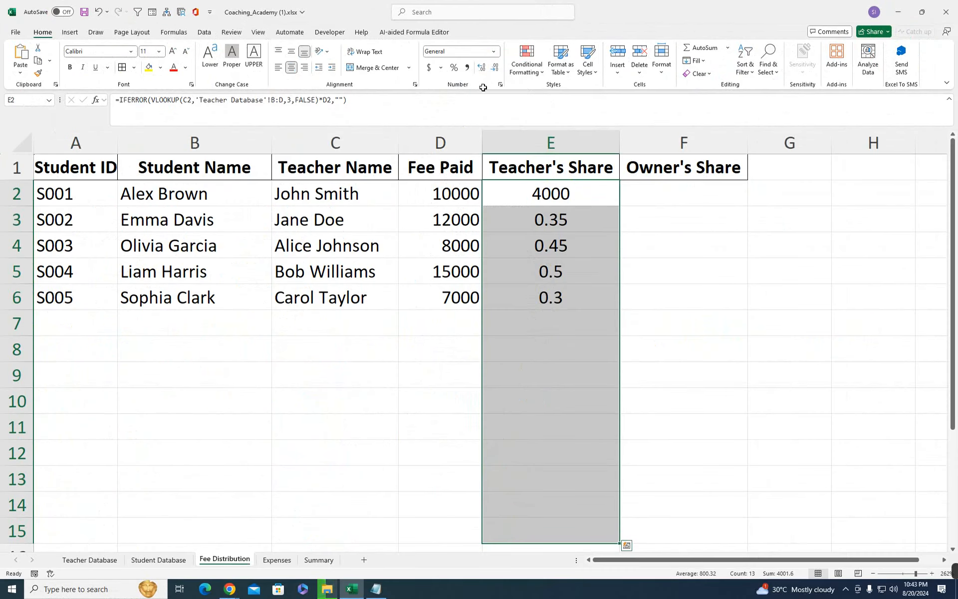
# Step: Fill the multiplied formula from E2 down through E15 and check the resulting Teacher's Share cells
pyautogui.click(567, 203)
pyautogui.moveTo(621, 206); pyautogui.dragTo(619, 541)
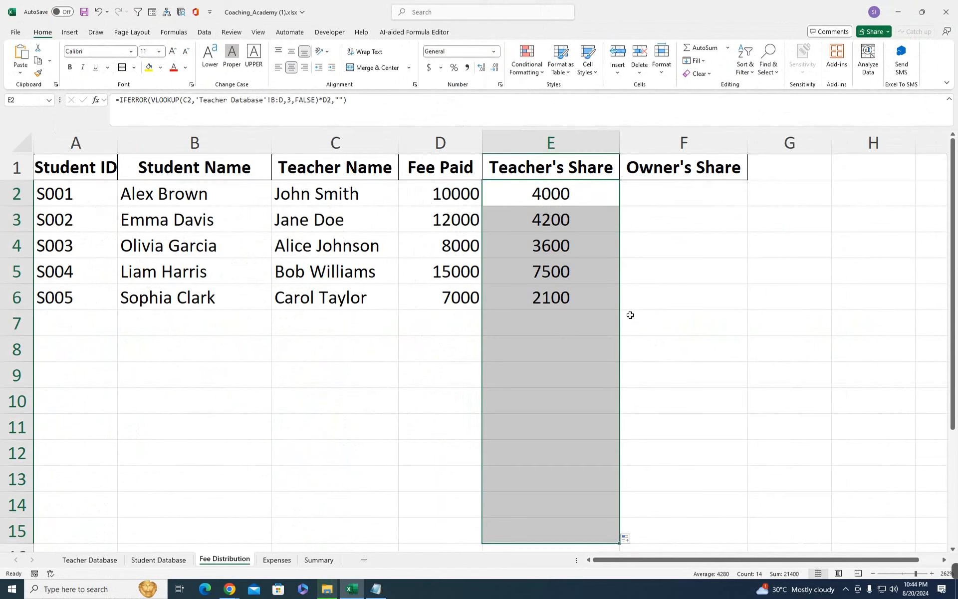
pyautogui.click(576, 227)
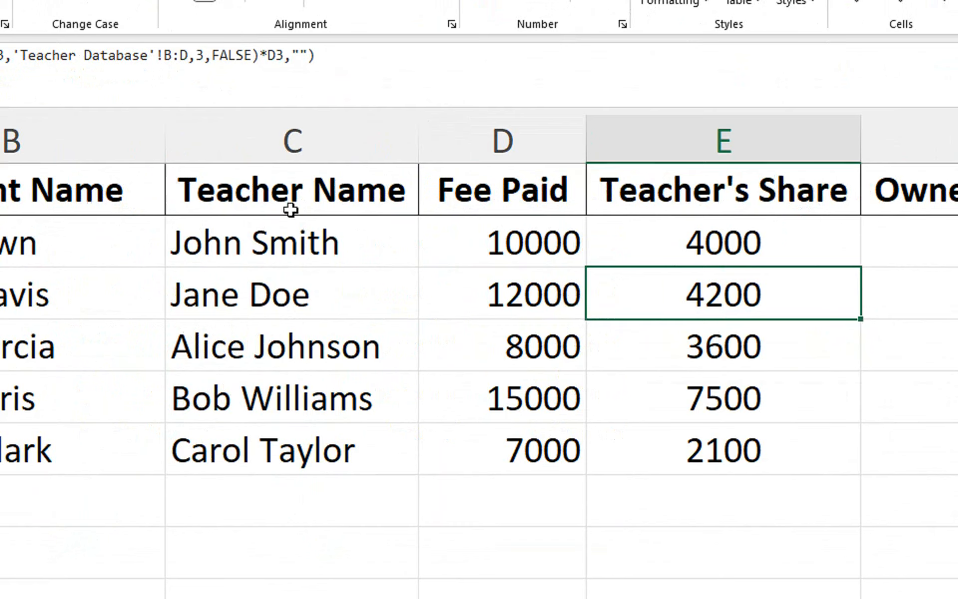
pyautogui.click(340, 194)
pyautogui.click(668, 229)
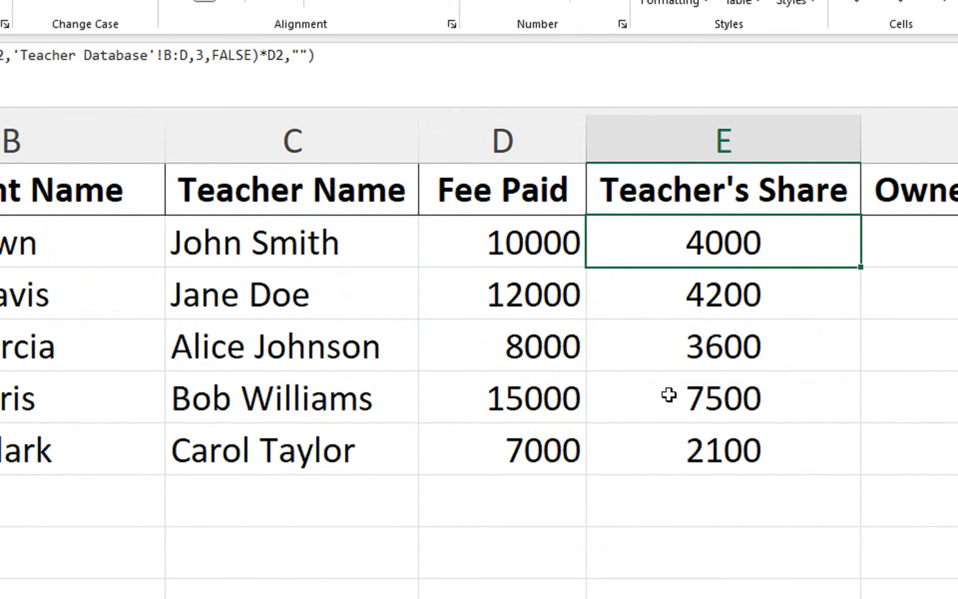
# Step: Enter the formula =D2-E2 in F2 to calculate the Owner's Share
pyautogui.click(926, 255)
pyautogui.write('=')
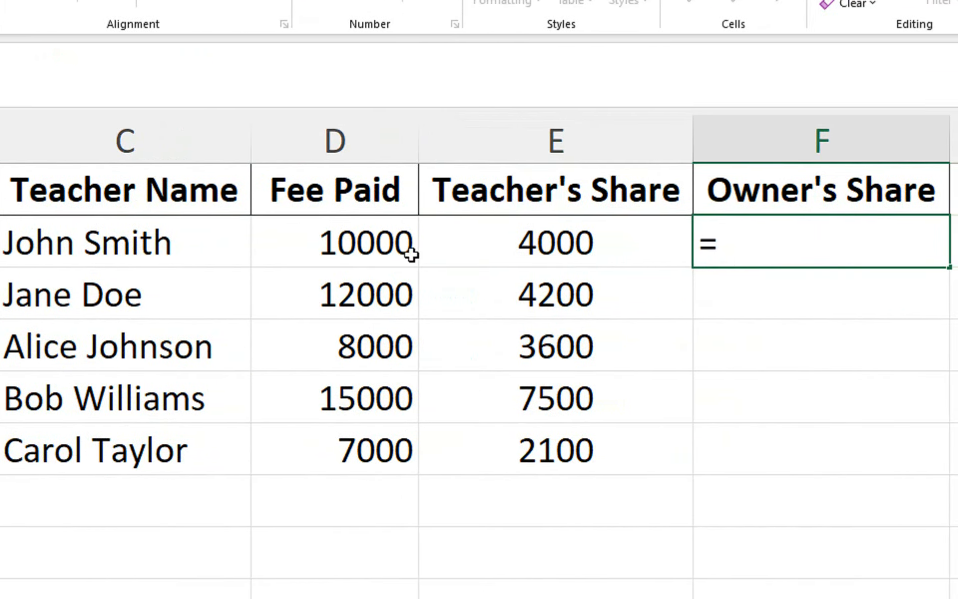
pyautogui.click(404, 254)
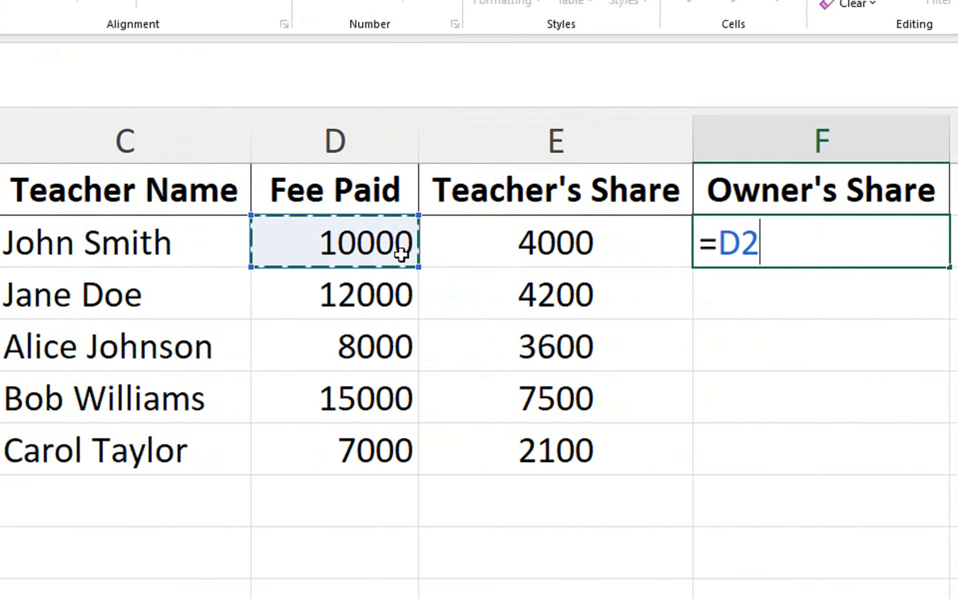
pyautogui.write('-')
pyautogui.click(615, 248)
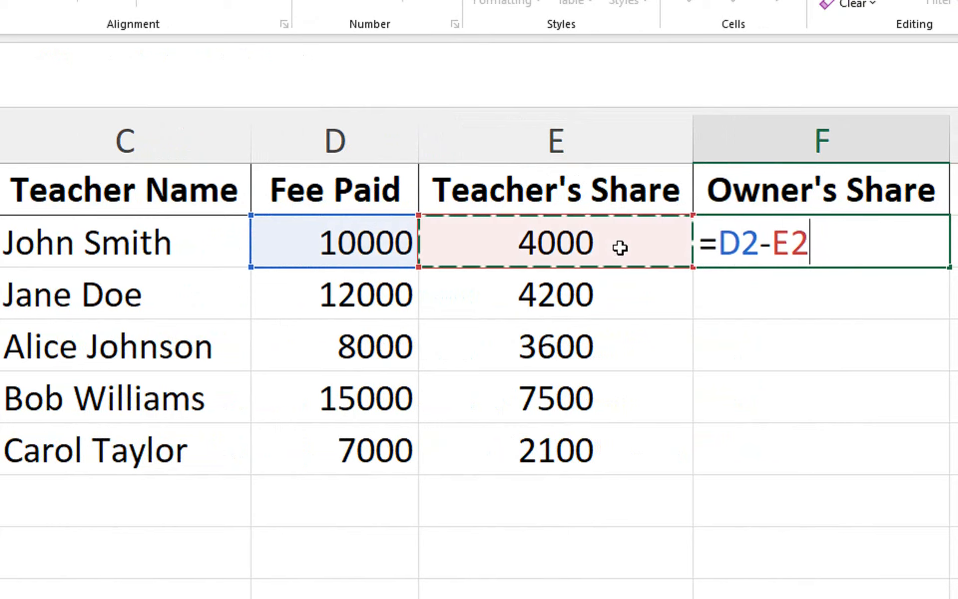
pyautogui.press('Return')
# Step: Fill the subtraction formula from F2 down the Owner's Share column, past the last student row
pyautogui.click(798, 257)
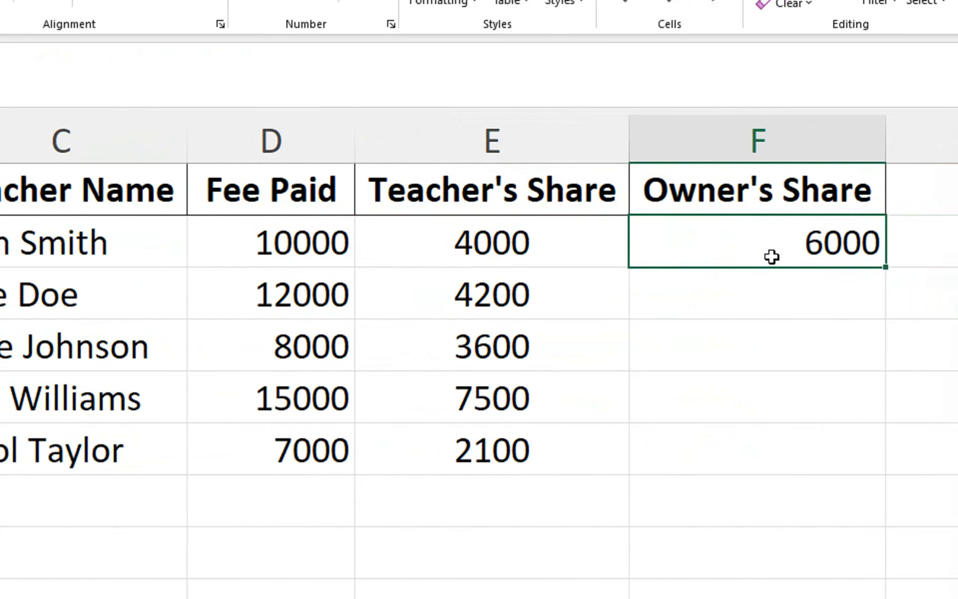
pyautogui.moveTo(942, 267); pyautogui.dragTo(957, 596)
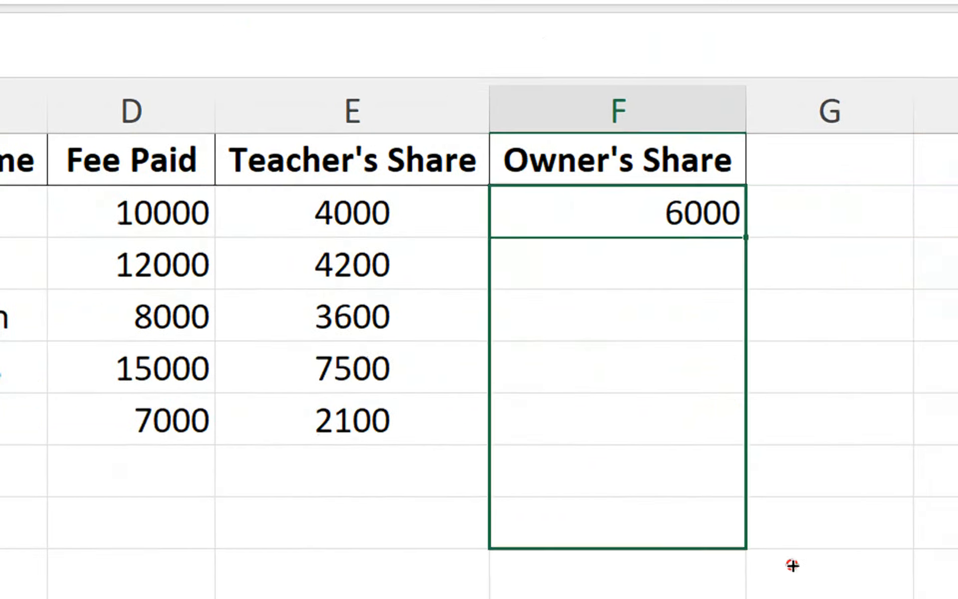
pyautogui.moveTo(792, 565); pyautogui.dragTo(759, 459)
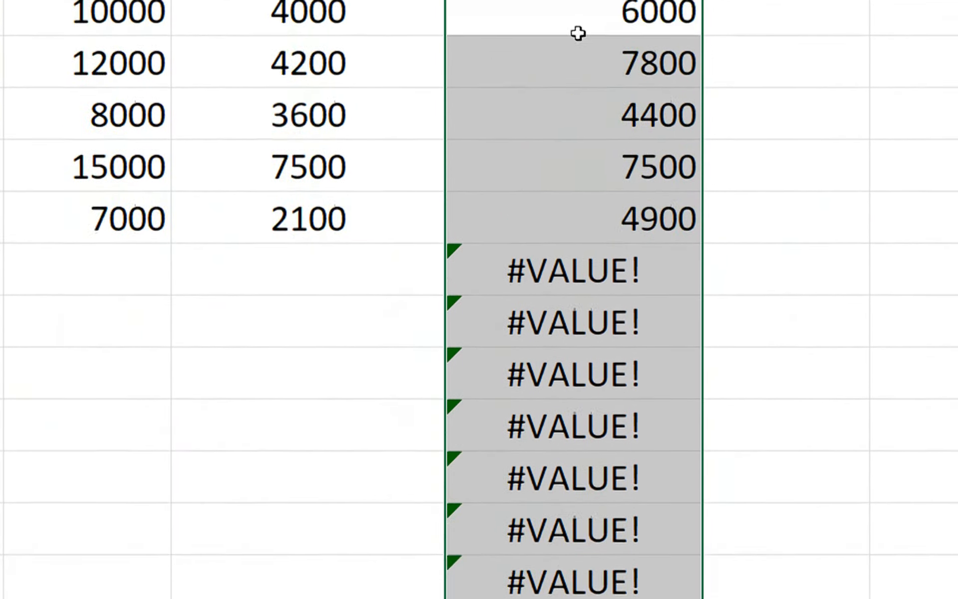
# Step: Change the F2 formula to =IFERROR(D2-E2,"") so errors return an empty string
pyautogui.doubleClick(564, 20)
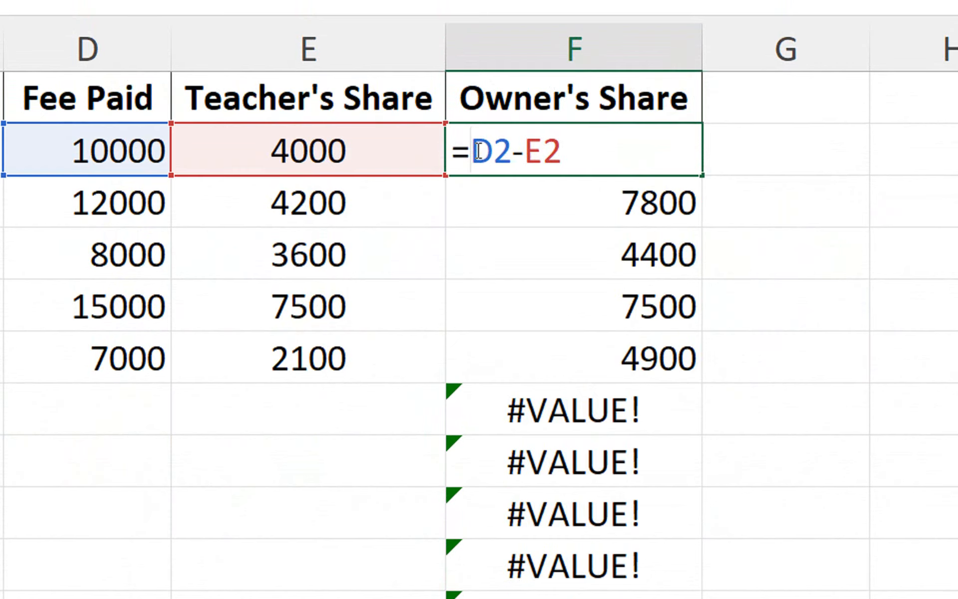
pyautogui.write('if')
pyautogui.press('Down')
pyautogui.press('Tab')
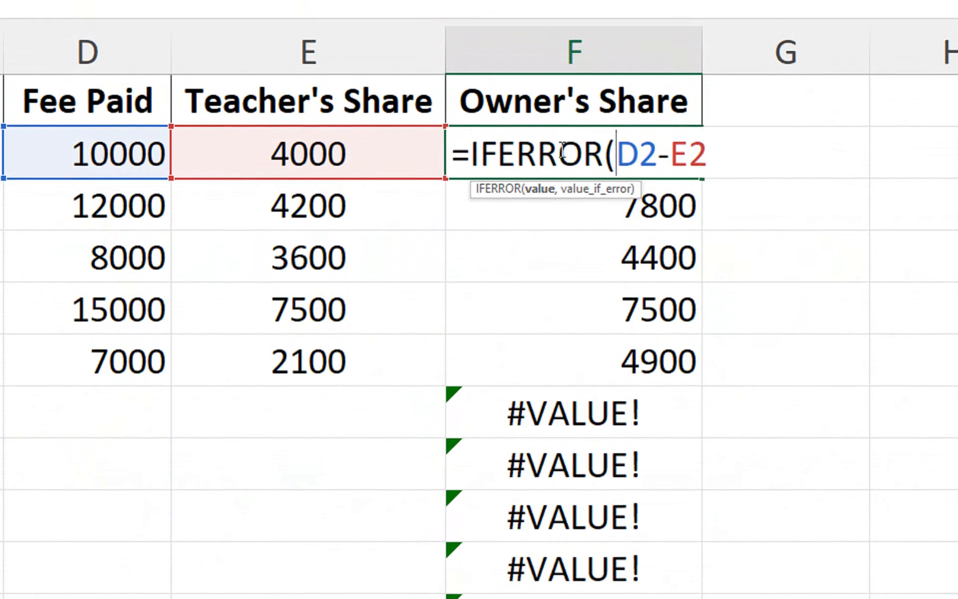
pyautogui.click(714, 146)
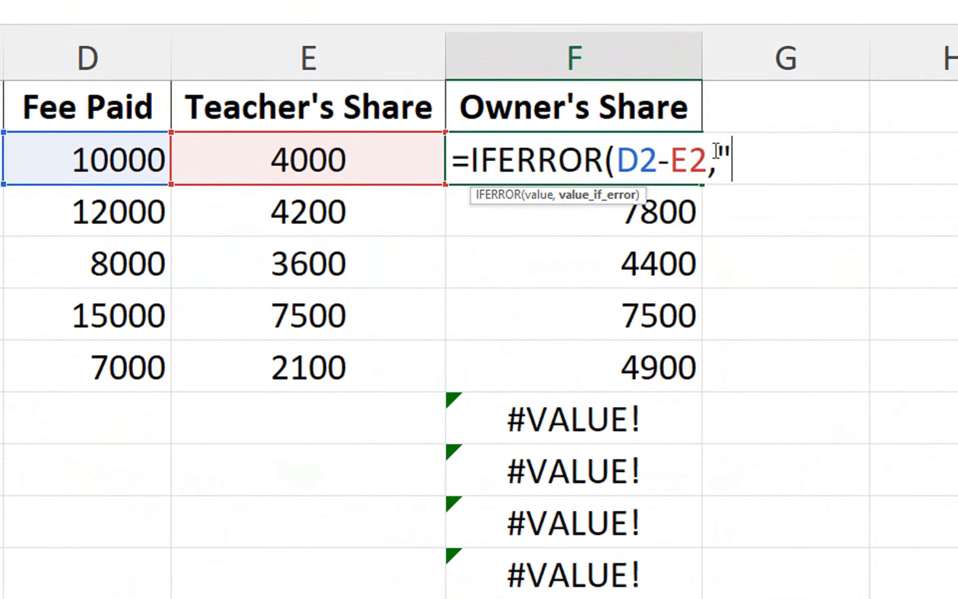
pyautogui.write(',"")')
pyautogui.press('Return')
# Step: Fill the IFERROR formula from F2 down over the existing Owner's Share formulas
pyautogui.click(679, 177)
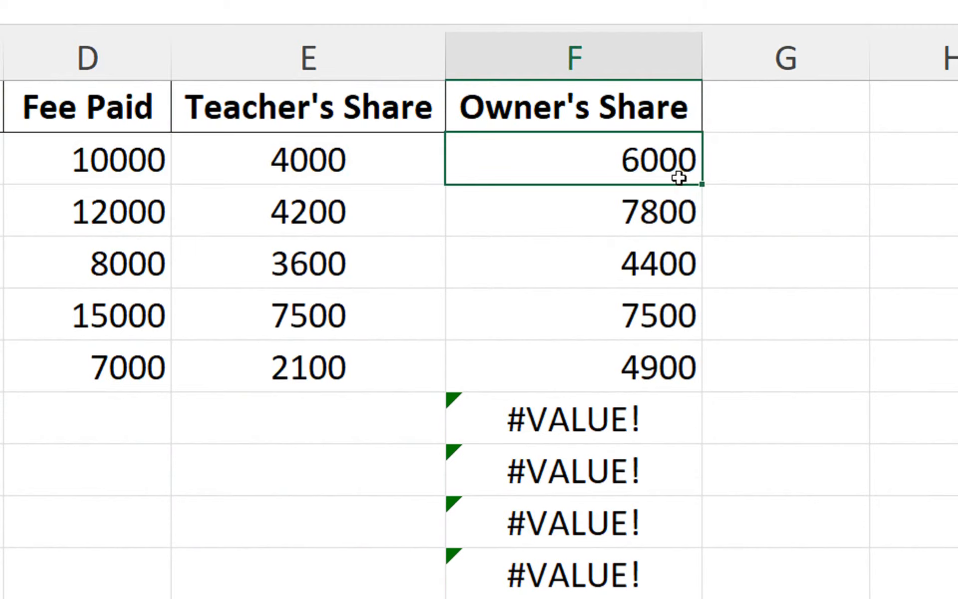
pyautogui.doubleClick(704, 186)
pyautogui.scroll(-2, 604, 483)
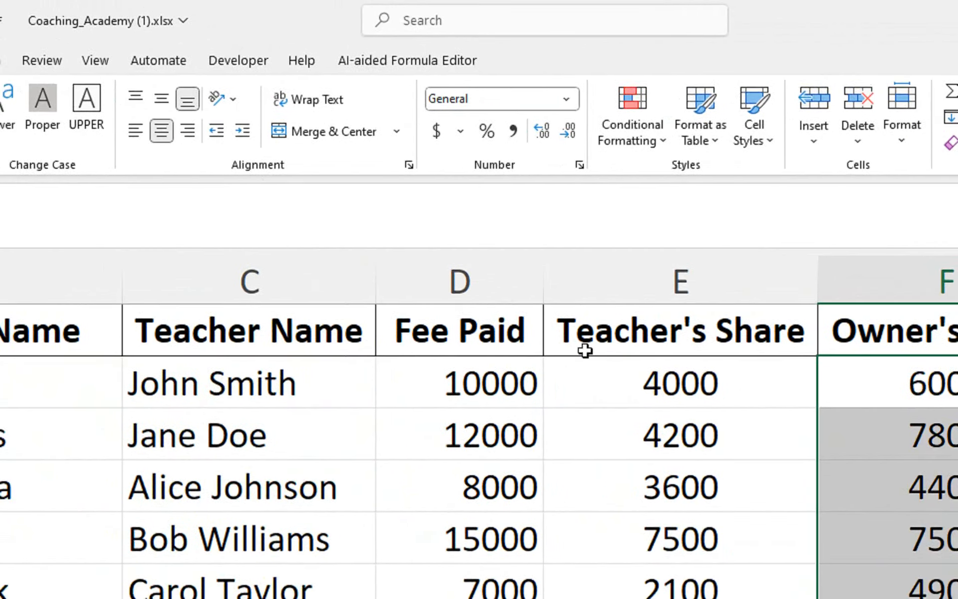
# Step: Wrap the text of the Owner's Share header in F1, narrow column F, and make row 1 tall enough for two lines
pyautogui.click(746, 327)
pyautogui.click(349, 51)
pyautogui.moveTo(750, 145); pyautogui.dragTo(709, 146)
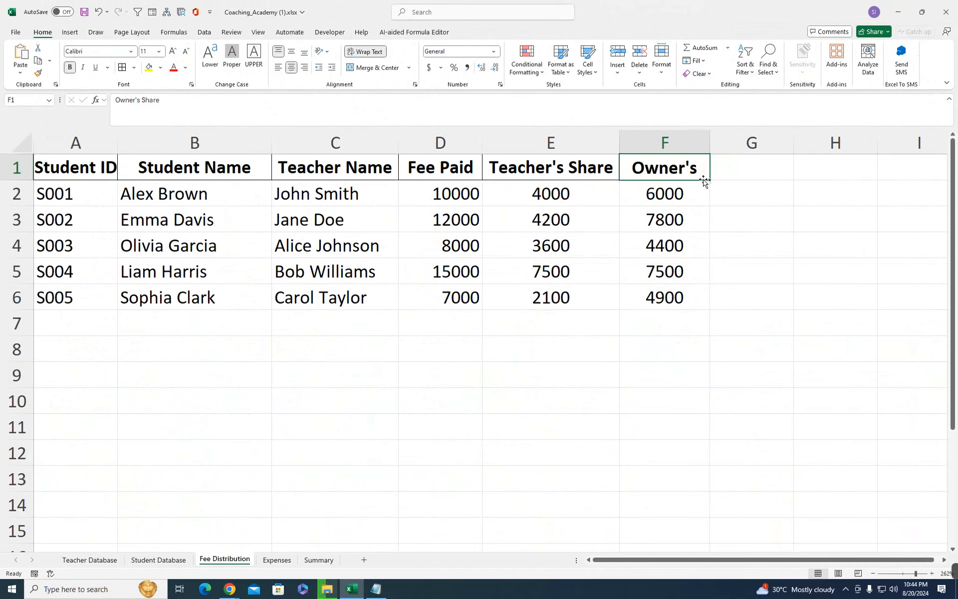
pyautogui.moveTo(22, 181); pyautogui.dragTo(21, 210)
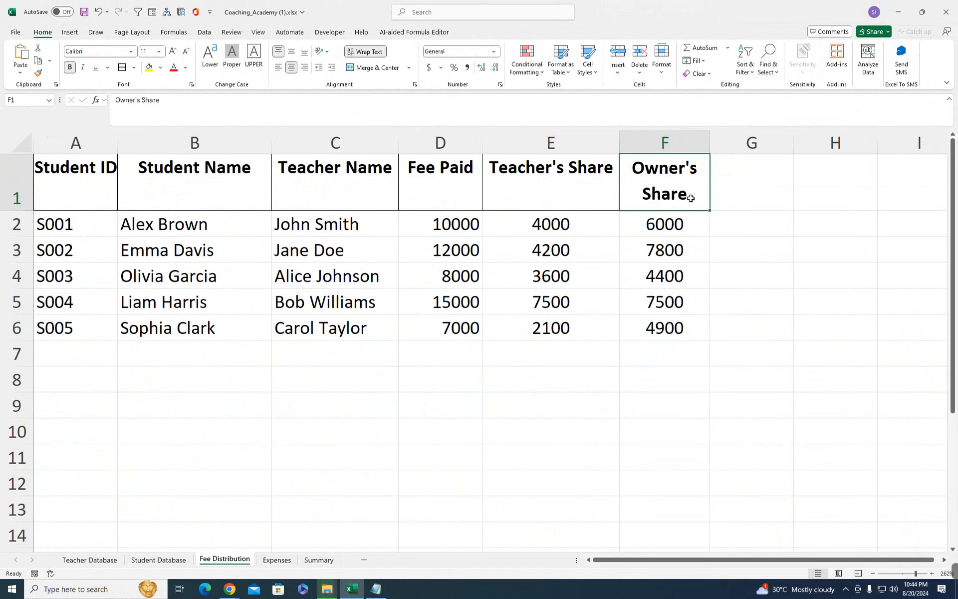
# Step: Wrap the text of the Teacher's Share header in E1 and narrow column E so the header breaks onto two lines
pyautogui.click(592, 174)
pyautogui.click(369, 52)
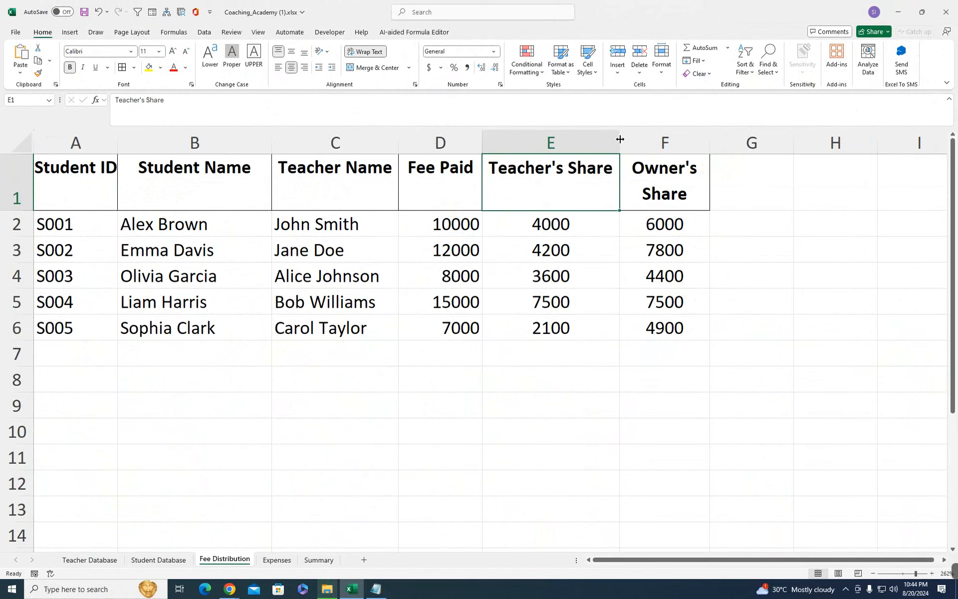
pyautogui.moveTo(620, 143); pyautogui.dragTo(585, 144)
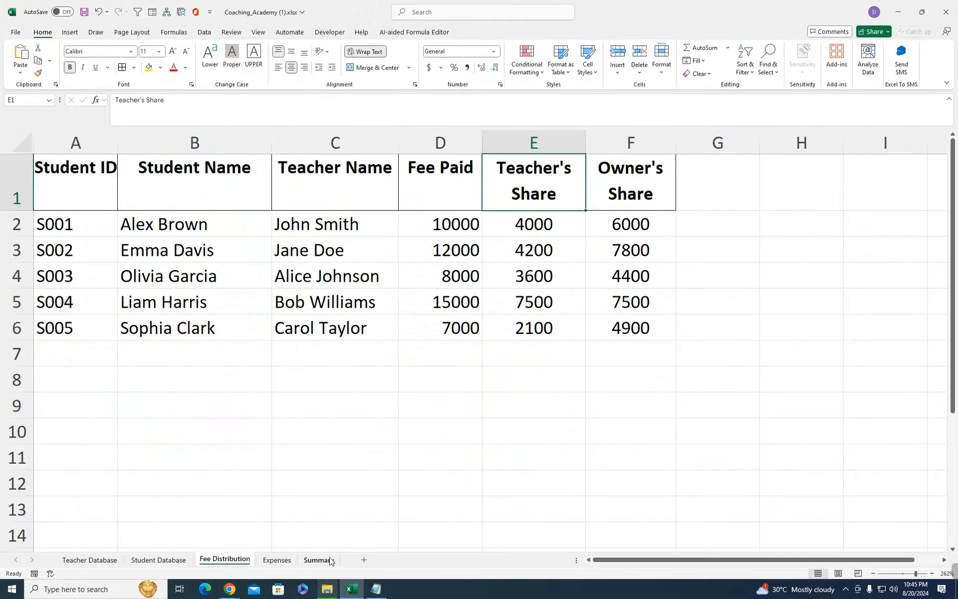
# Step: Review the expense amounts in C2 to C5 on the Expenses sheet
pyautogui.click(319, 559)
pyautogui.click(274, 559)
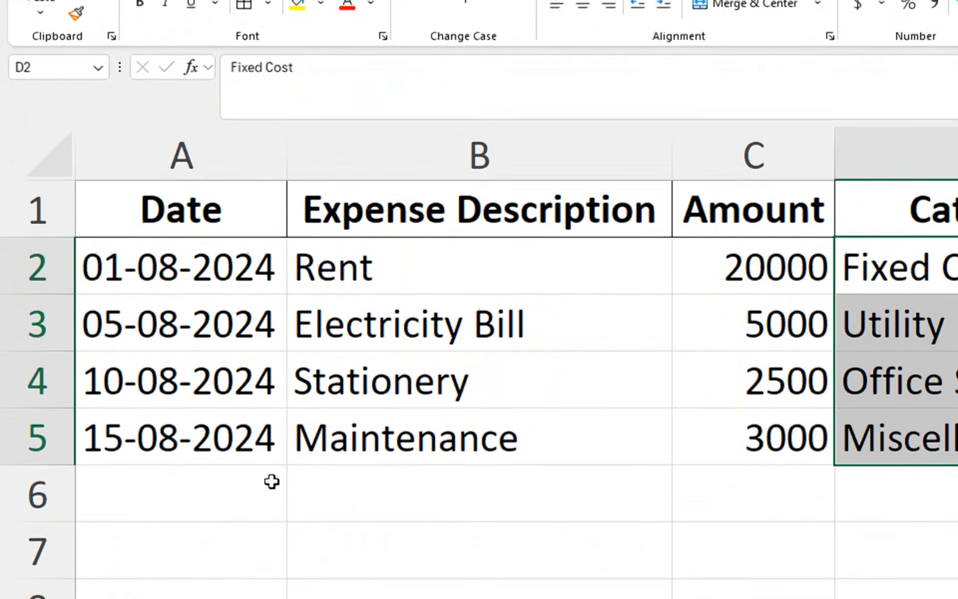
pyautogui.click(264, 519)
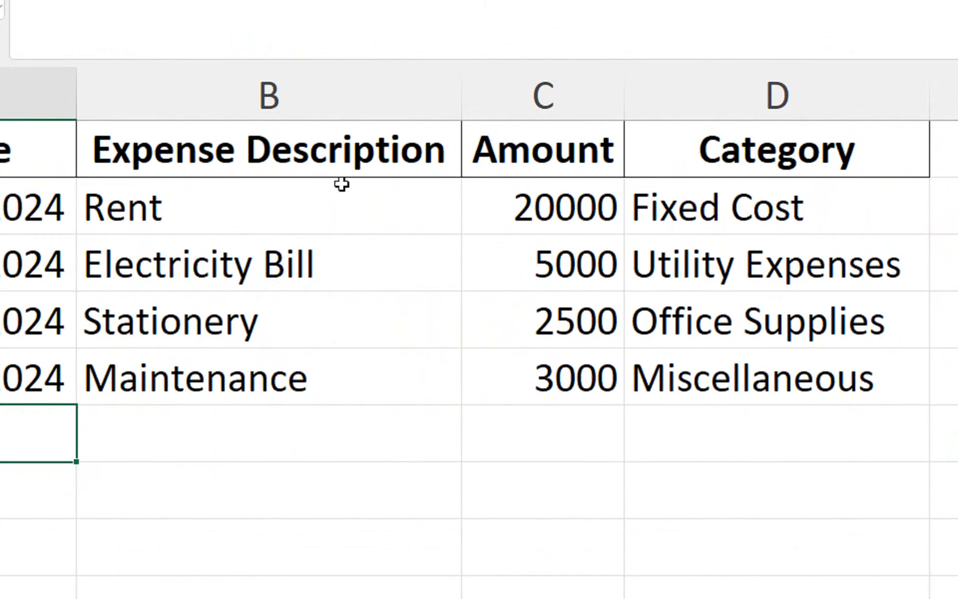
pyautogui.click(555, 212)
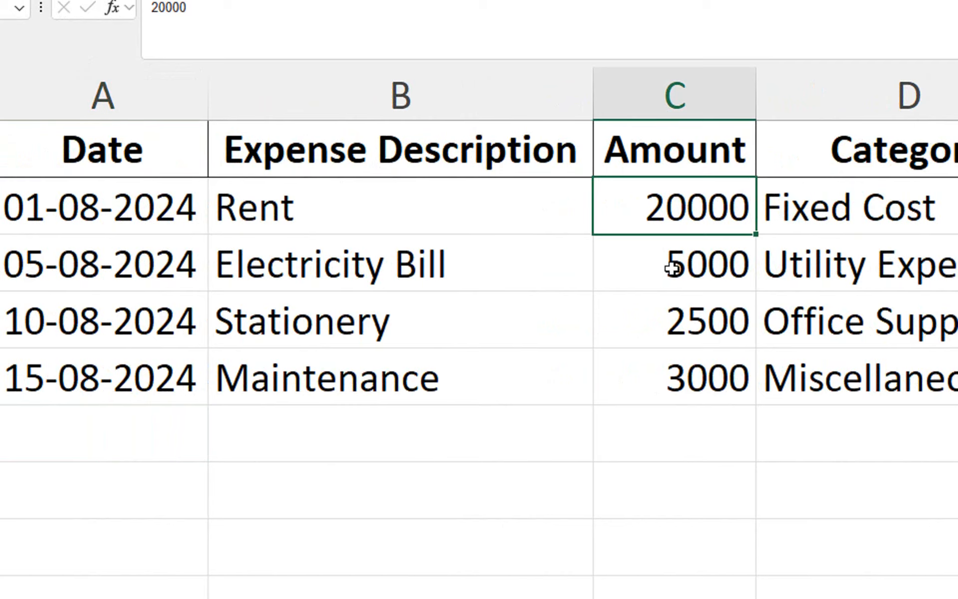
pyautogui.click(672, 268)
pyautogui.click(670, 320)
pyautogui.click(666, 382)
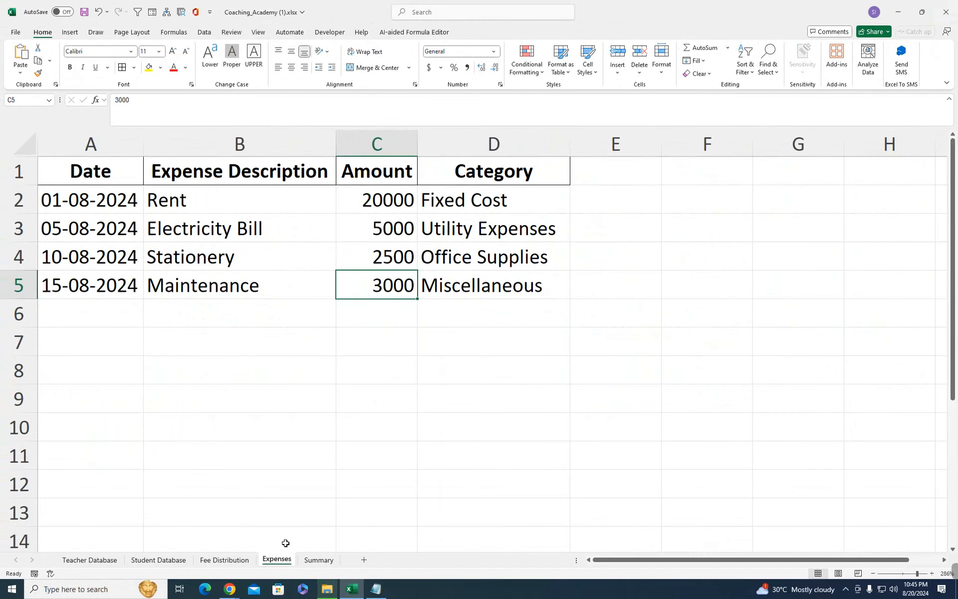
# Step: Enter =SUM('Fee Distribution'!D:D) in A2 of the Summary sheet to calculate Total Income
pyautogui.click(313, 560)
pyautogui.click(130, 245)
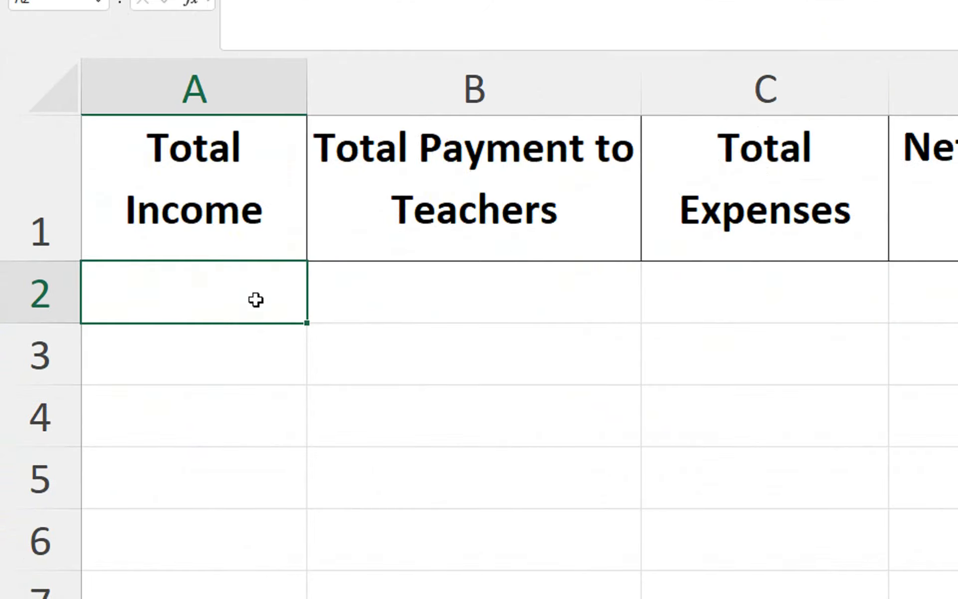
pyautogui.write('=SUM(')
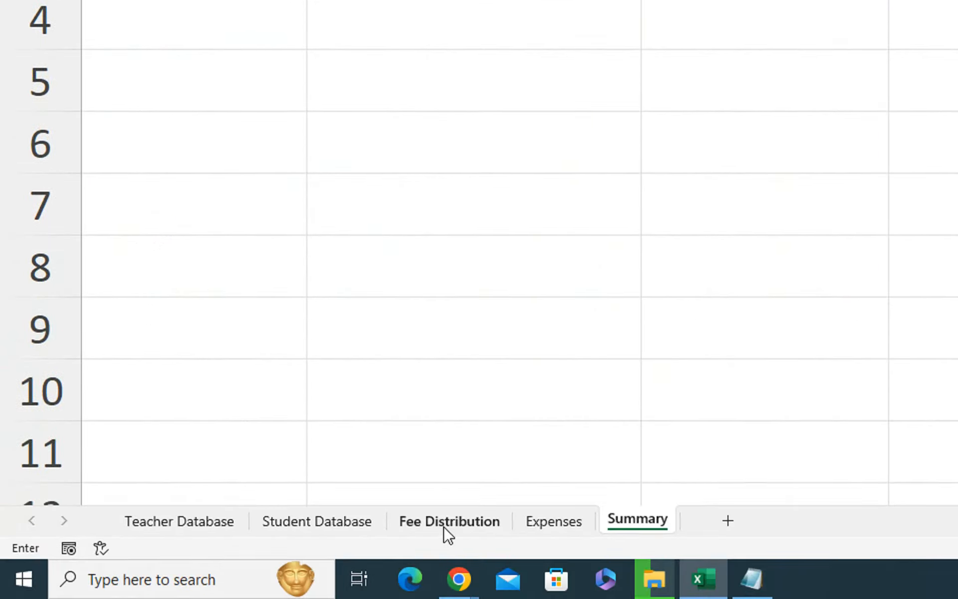
pyautogui.click(447, 521)
pyautogui.click(702, 21)
pyautogui.click(795, 114)
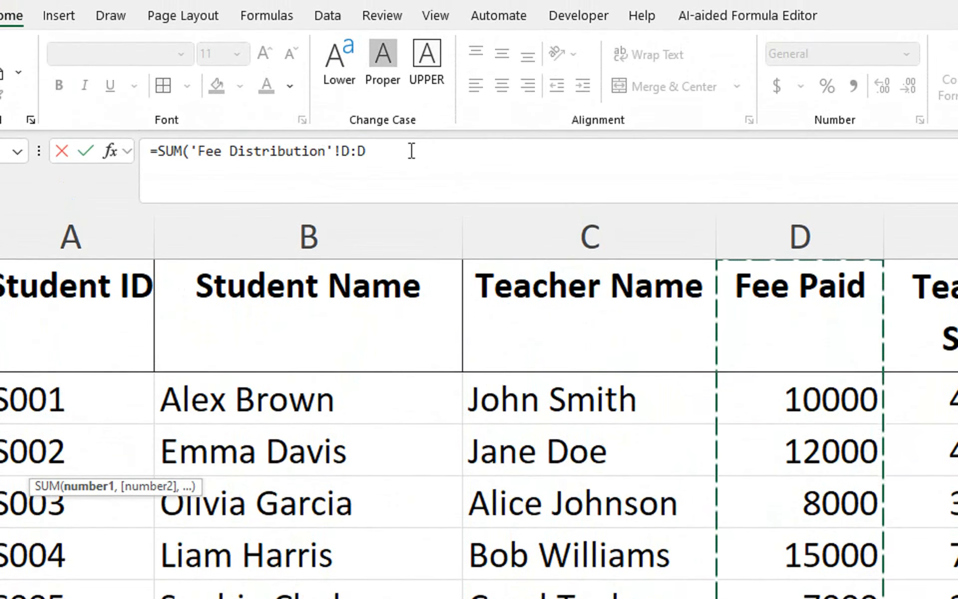
pyautogui.write(')')
pyautogui.press('Return')
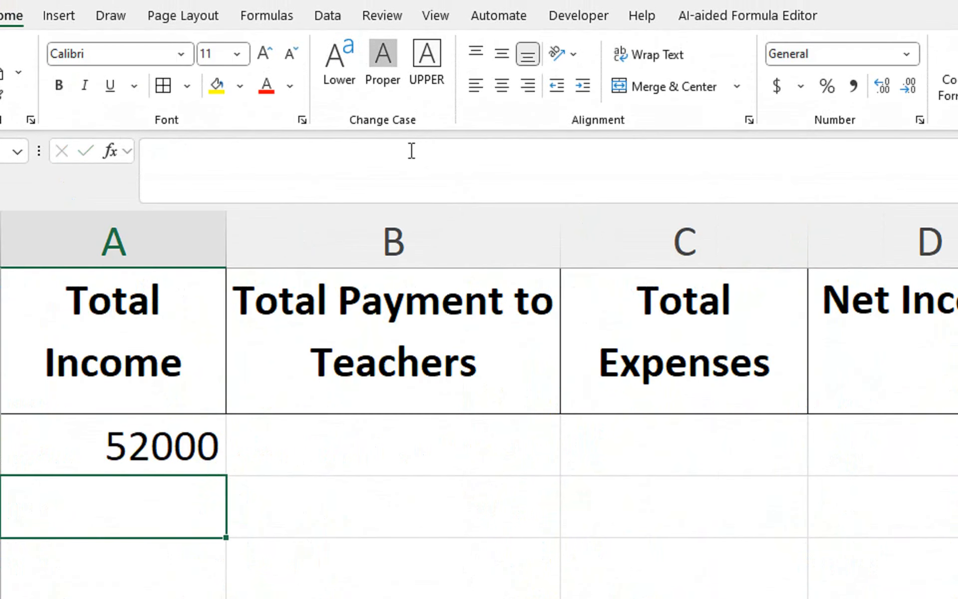
pyautogui.click(330, 446)
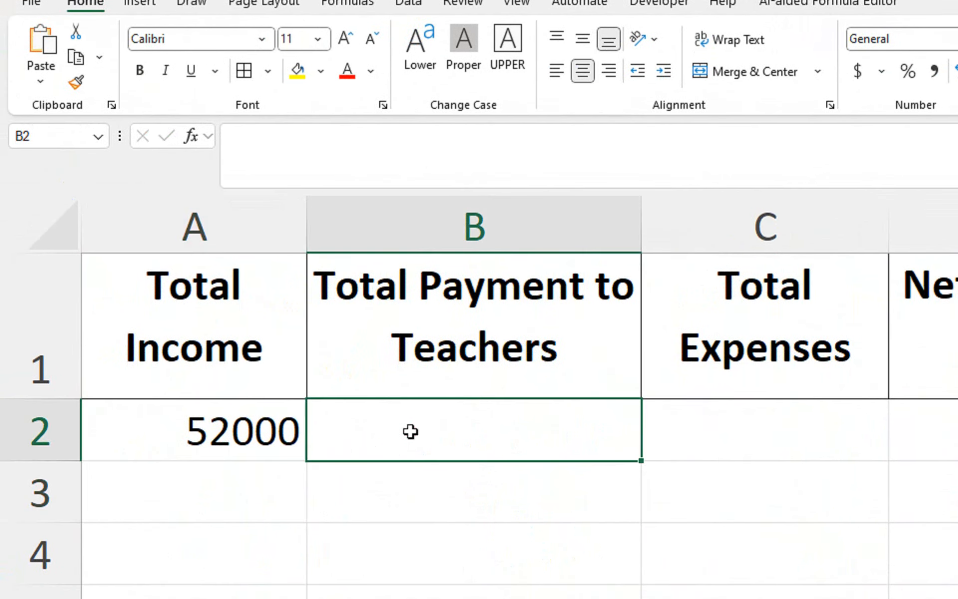
pyautogui.write('=sum')
pyautogui.press('Tab')
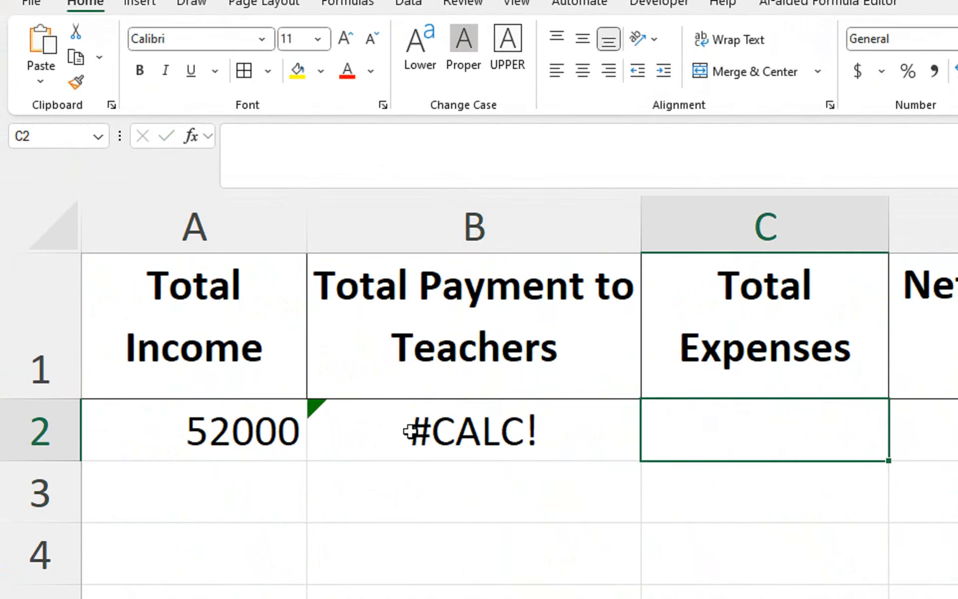
pyautogui.click(418, 435)
pyautogui.write('=sum')
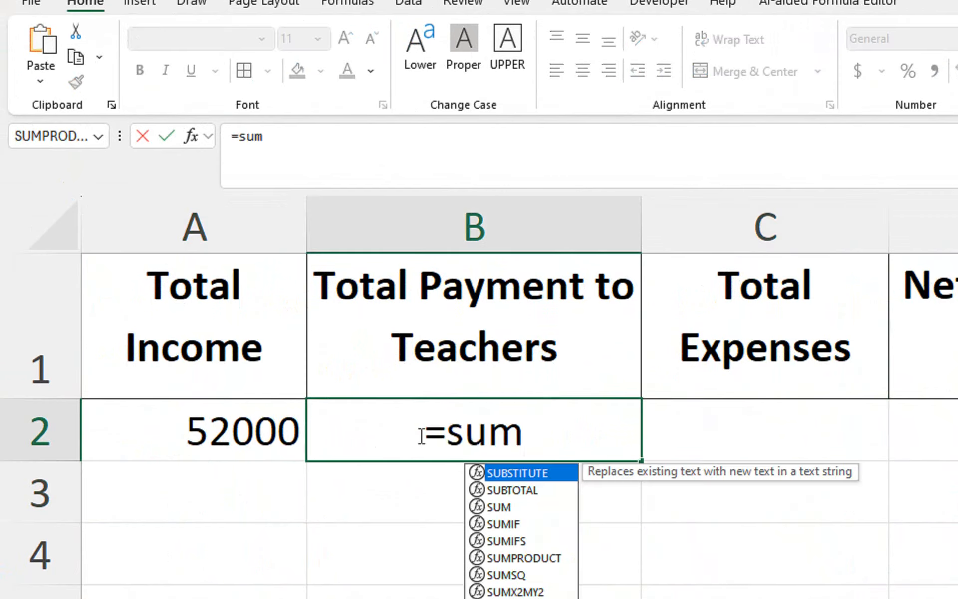
pyautogui.press('Tab')
# Step: Enter =SUM('Fee Distribution'!E:E) in B2 of the Summary sheet to calculate Total Payment to Teachers
pyautogui.click(419, 434)
pyautogui.write('=sum')
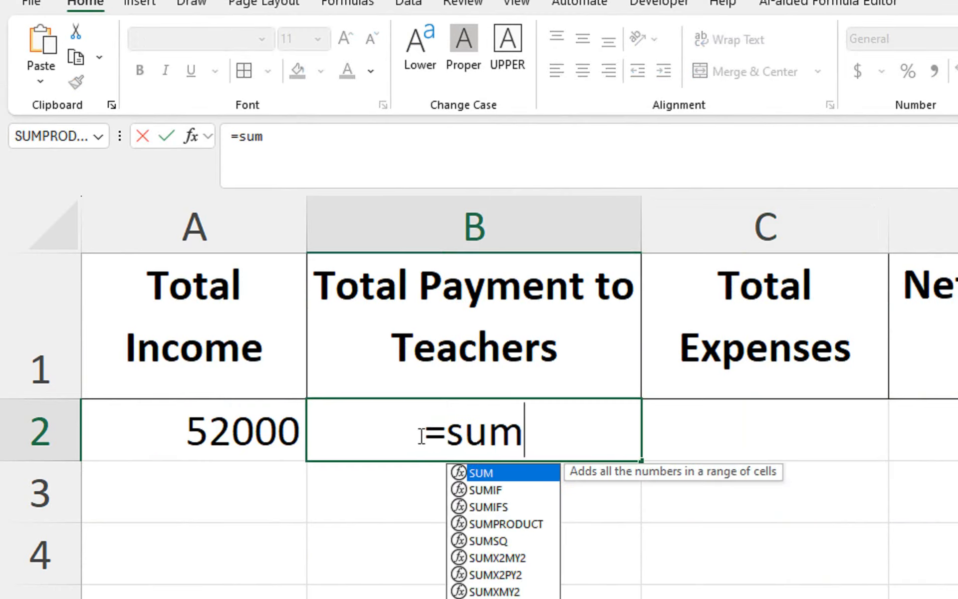
pyautogui.press('Tab')
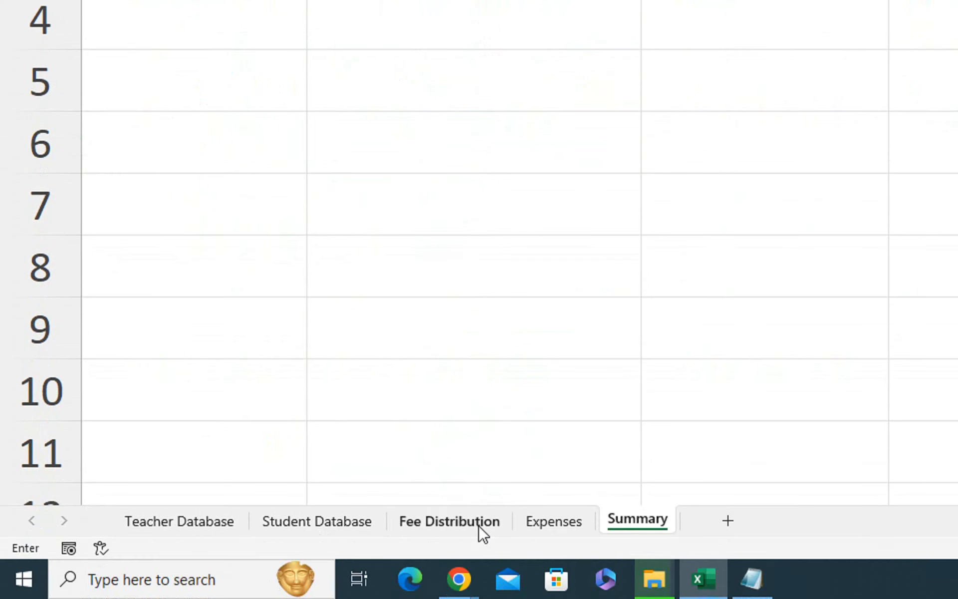
pyautogui.click(449, 521)
pyautogui.click(785, 113)
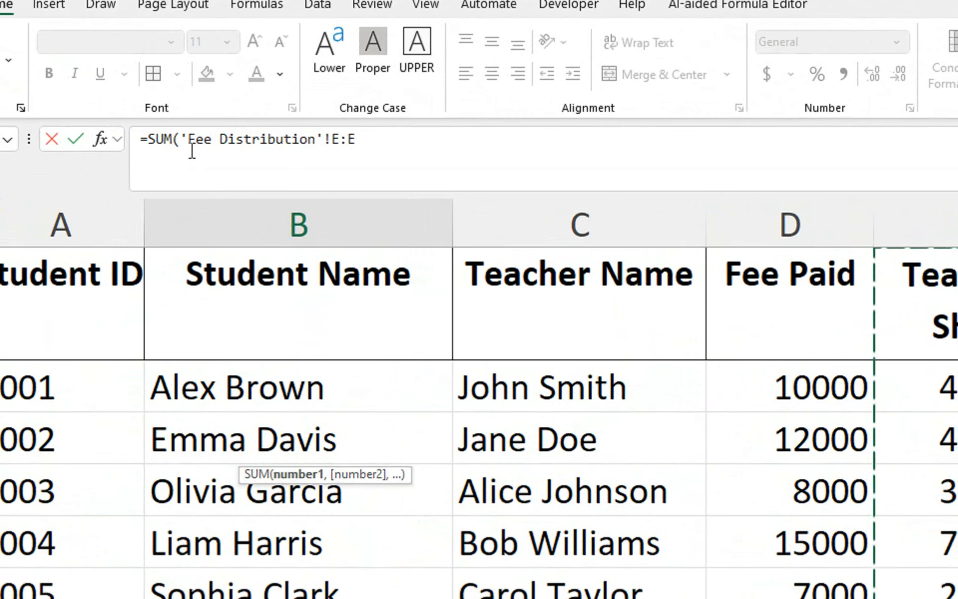
pyautogui.write(')')
pyautogui.press('Return')
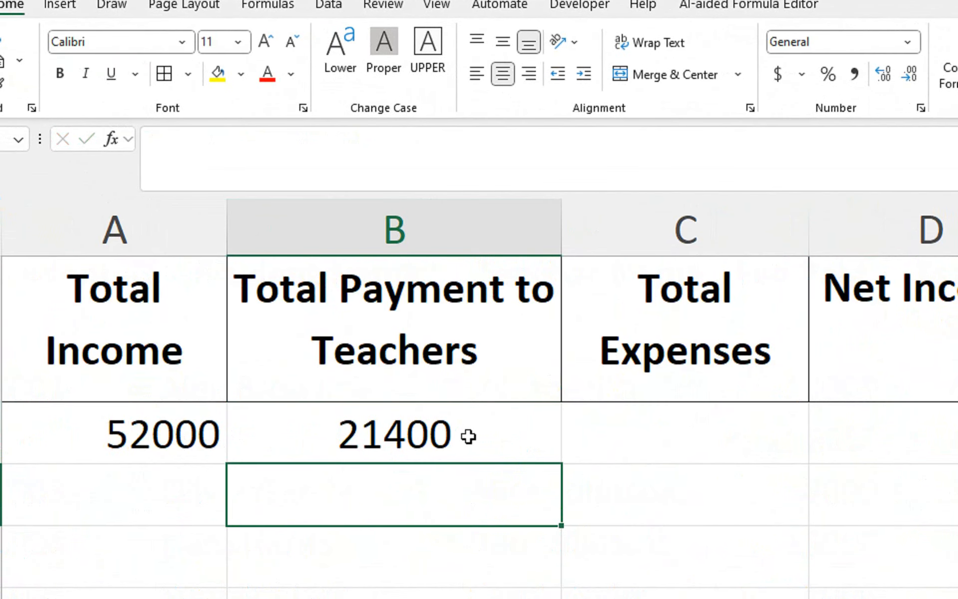
# Step: Enter =SUM(Expenses!C:C) in C2 of the Summary sheet to calculate Total Expenses
pyautogui.click(629, 438)
pyautogui.write('=sum')
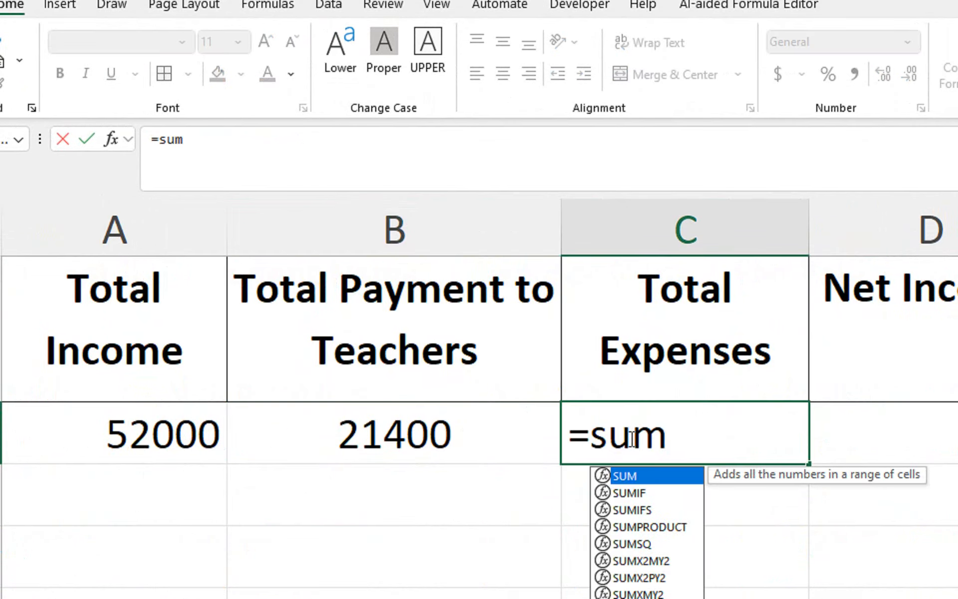
pyautogui.press('Tab')
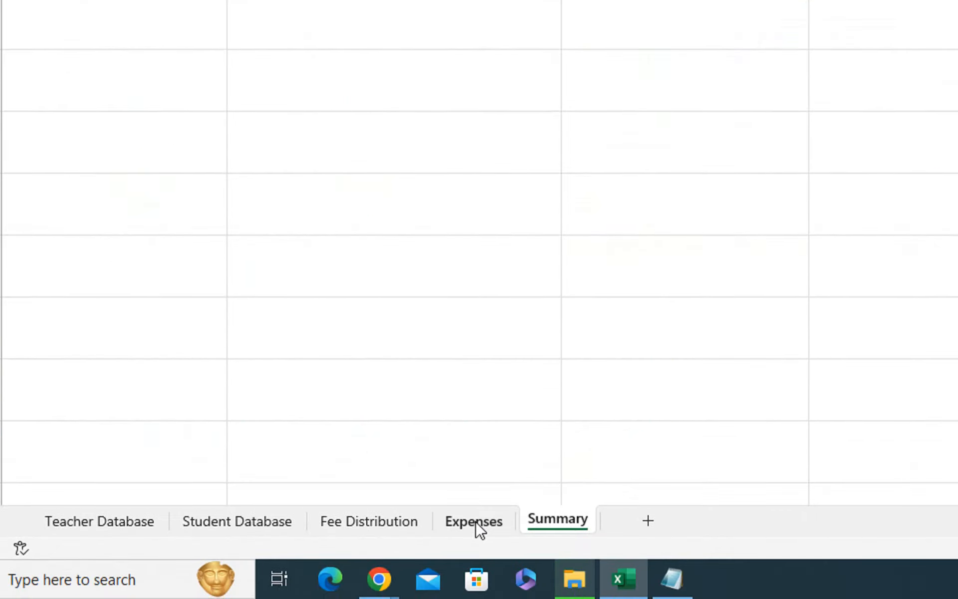
pyautogui.click(477, 521)
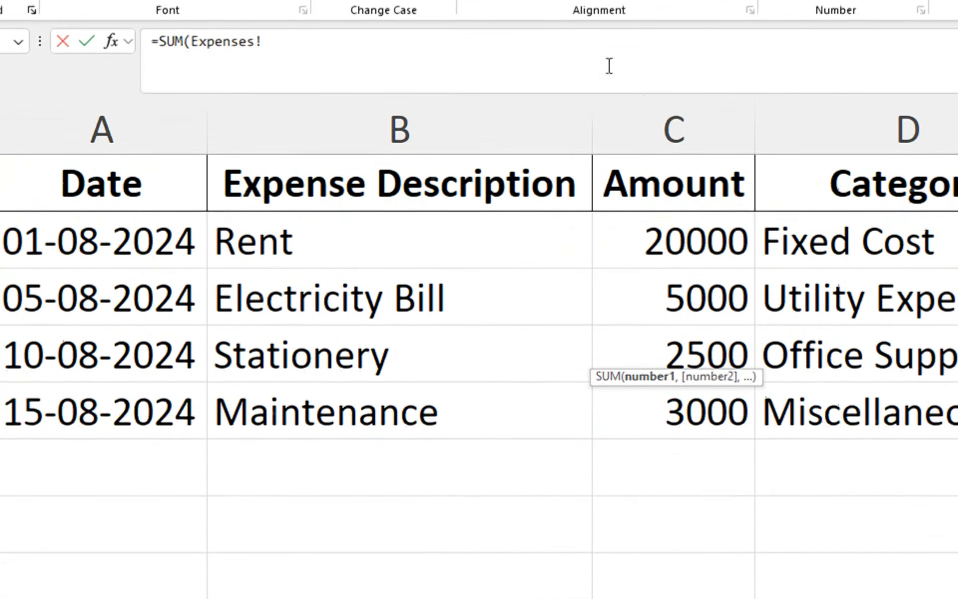
pyautogui.click(649, 145)
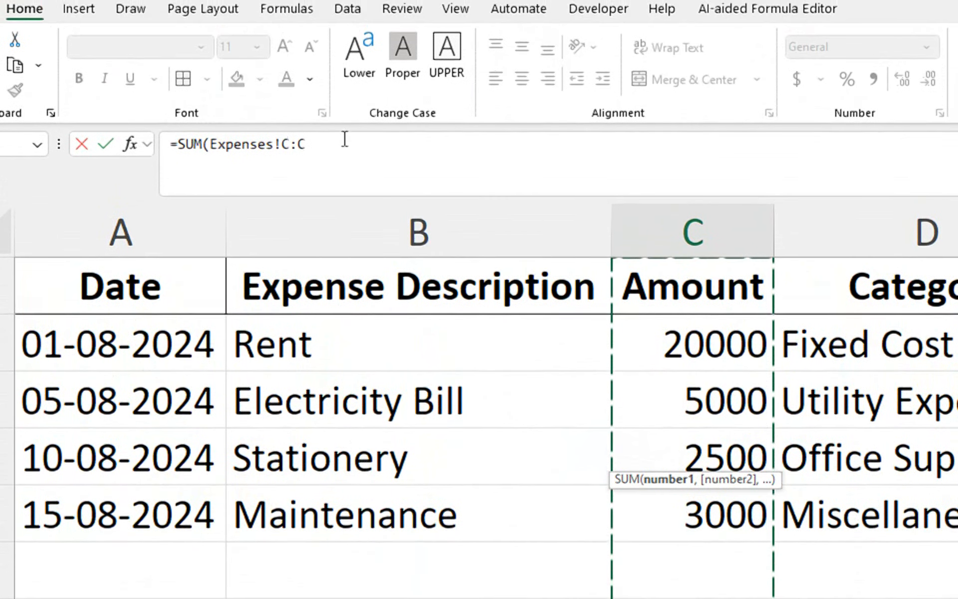
pyautogui.write(')')
pyautogui.press('Return')
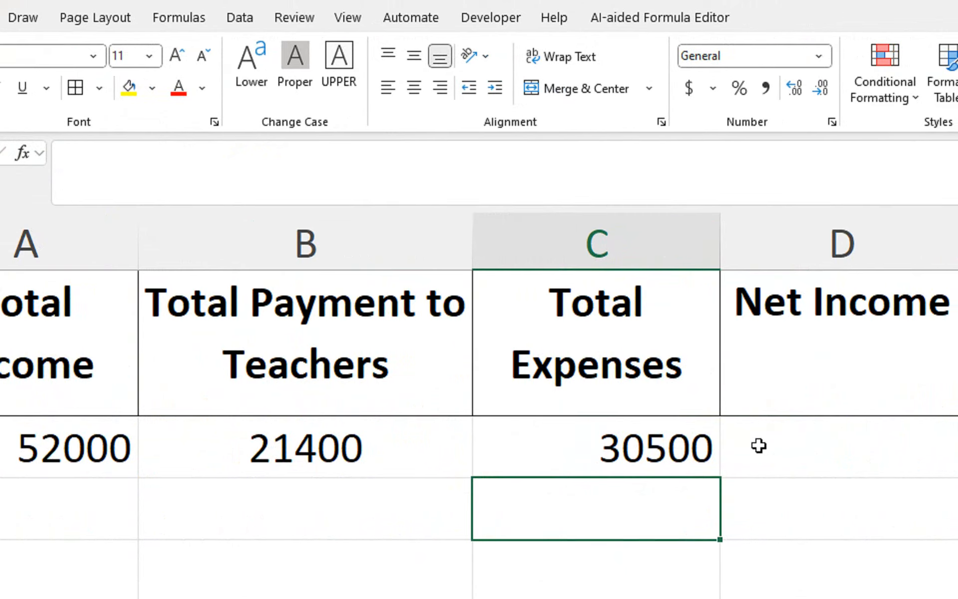
# Step: Enter =A2-B2-C2 in D2 of the Summary sheet to calculate Net Income from income, teacher payments and expenses
pyautogui.click(759, 446)
pyautogui.write('=')
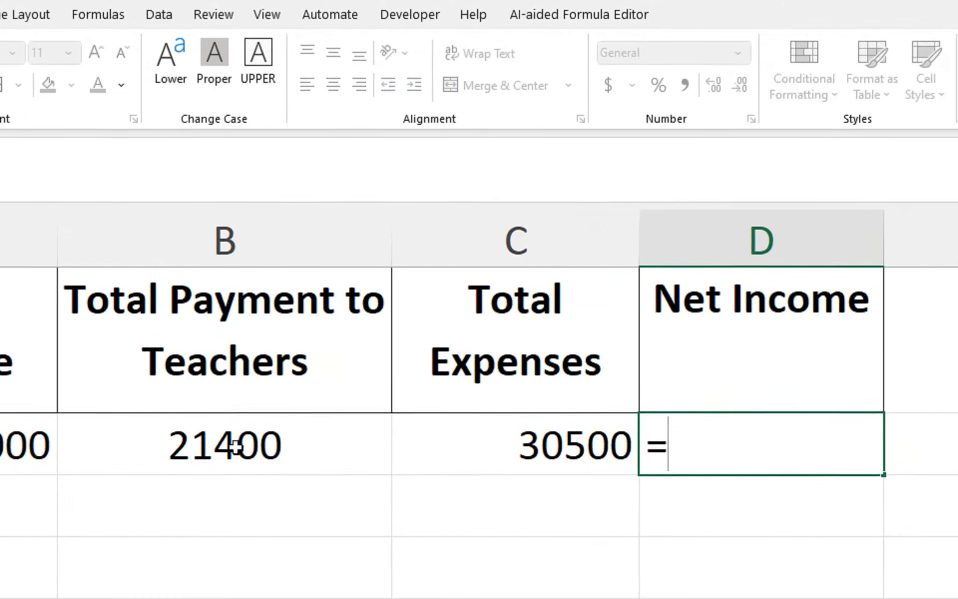
pyautogui.click(25, 444)
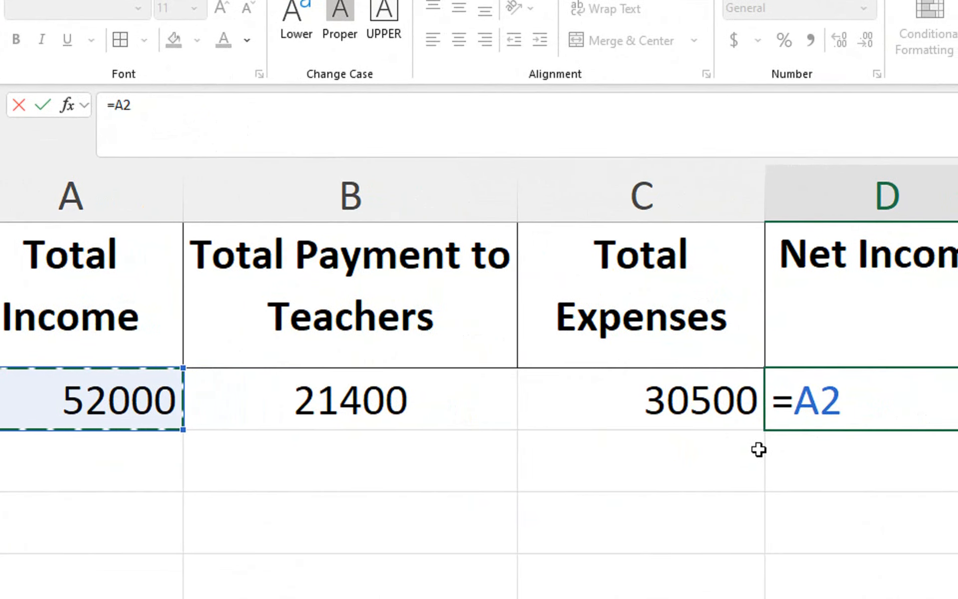
pyautogui.write('-')
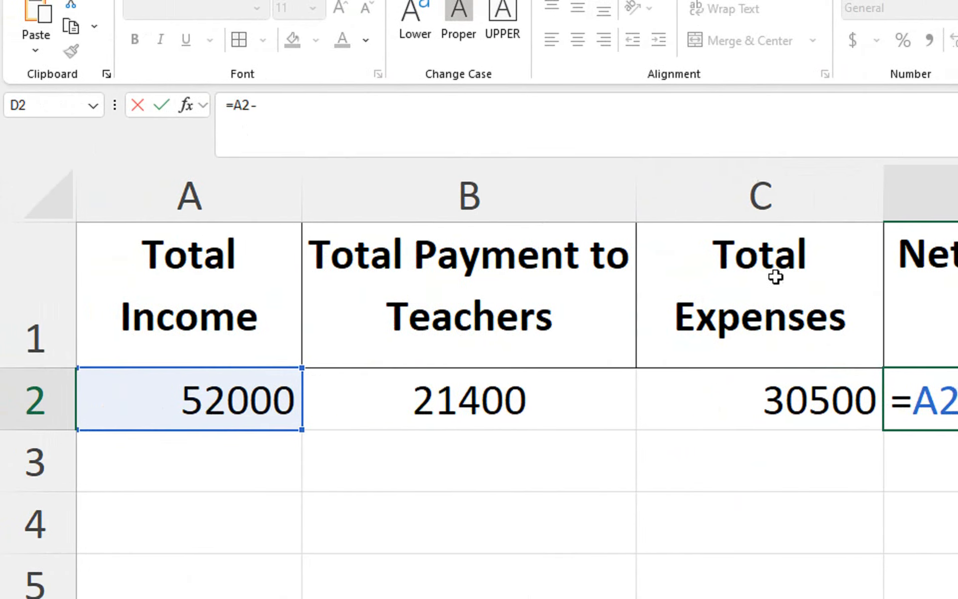
pyautogui.click(604, 384)
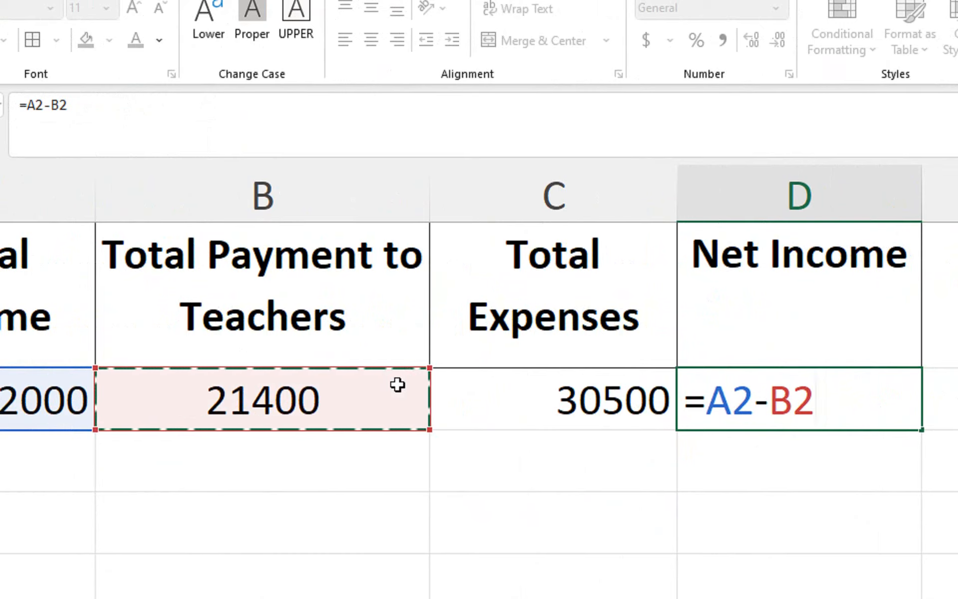
pyautogui.write('-')
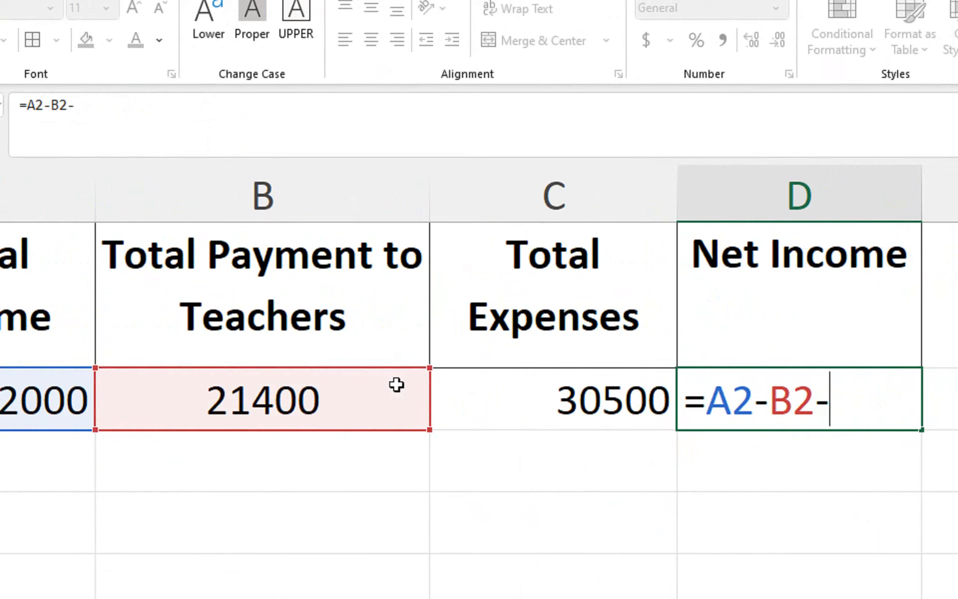
pyautogui.click(516, 395)
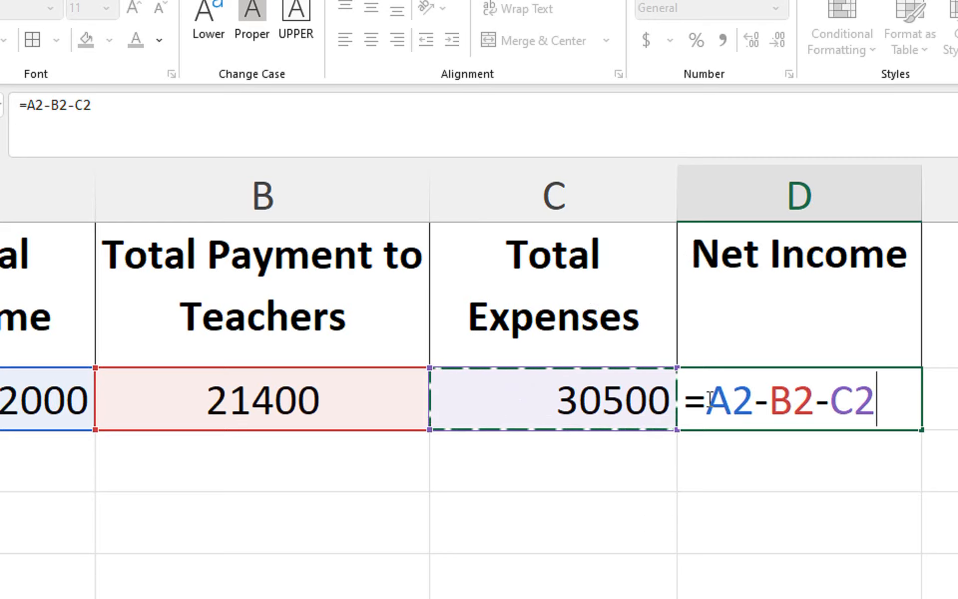
pyautogui.press('Return')
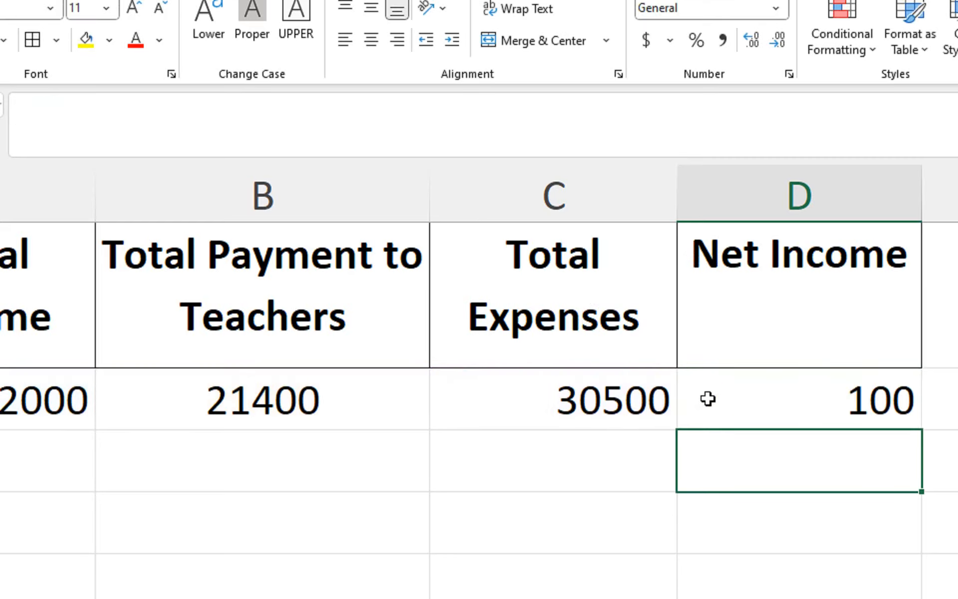
pyautogui.click(726, 394)
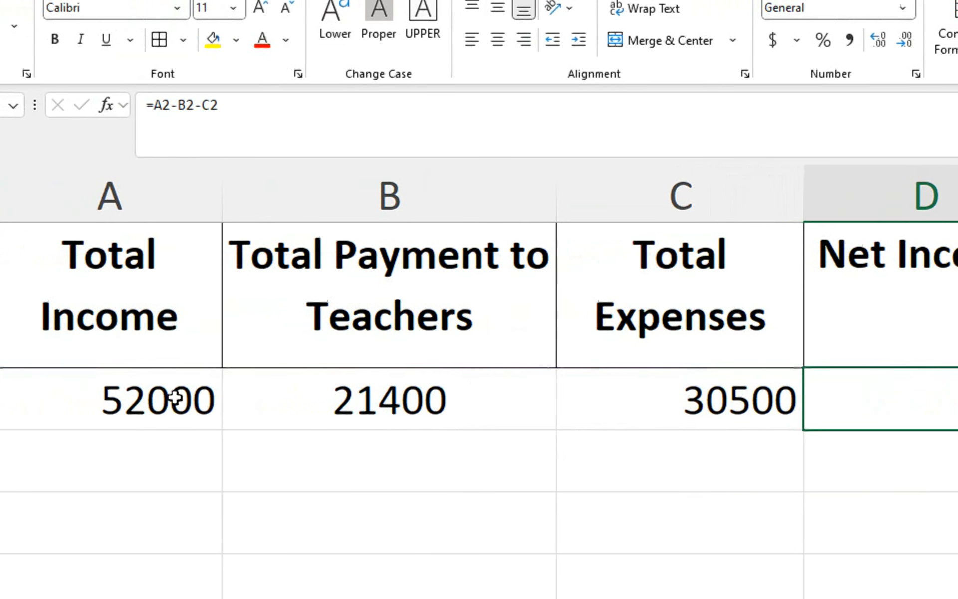
# Step: In the Teacher Database sheet, set the Mathematics teacher's fee percentage to 23% and the Chemistry teacher's to 20%
pyautogui.click(184, 563)
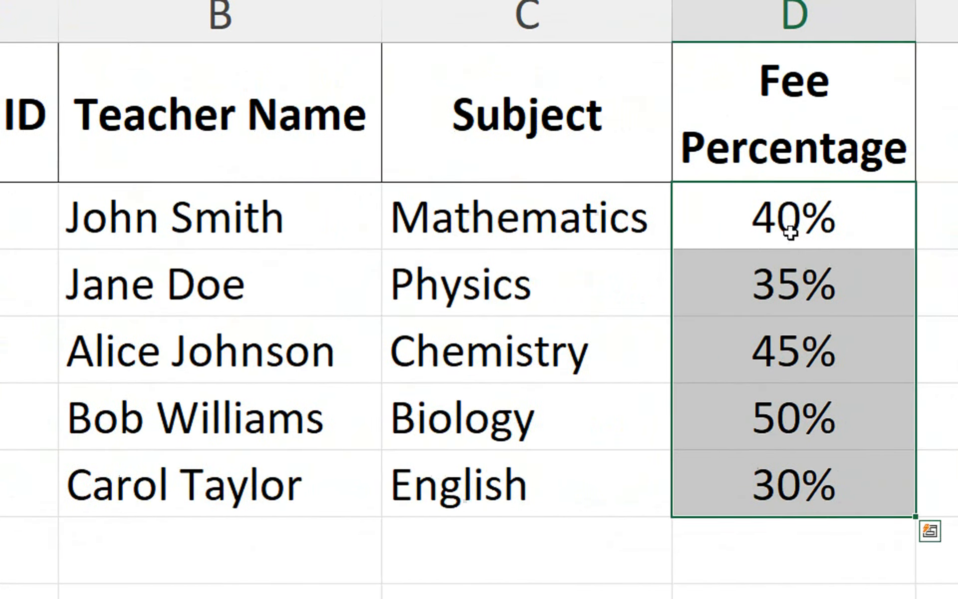
pyautogui.click(792, 229)
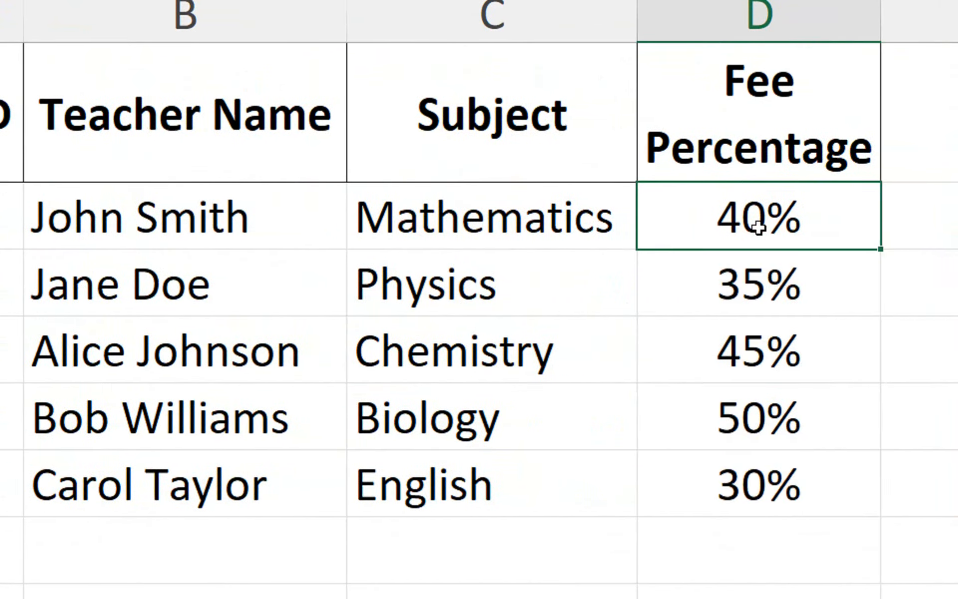
pyautogui.write('23')
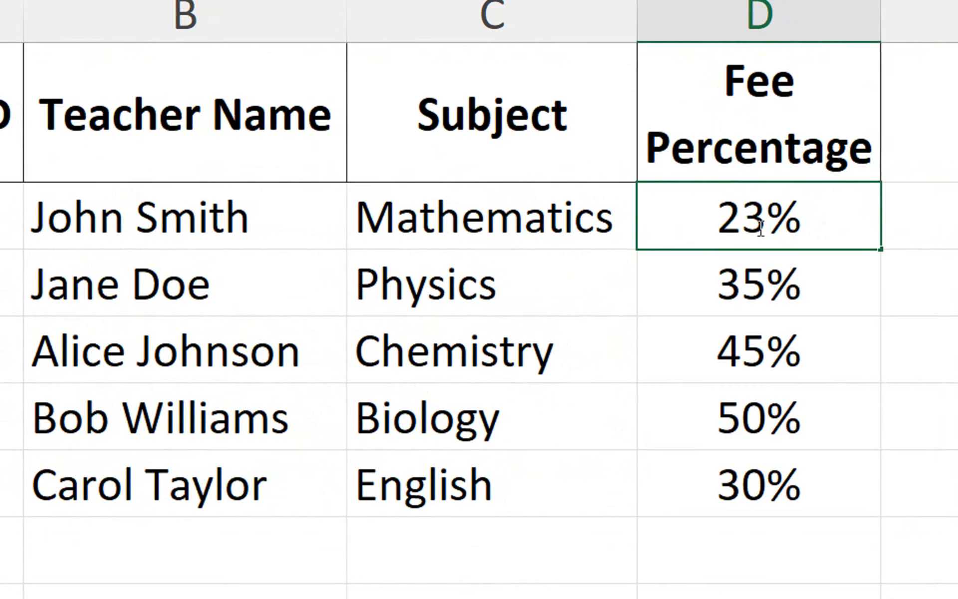
pyautogui.press('Return')
pyautogui.click(778, 350)
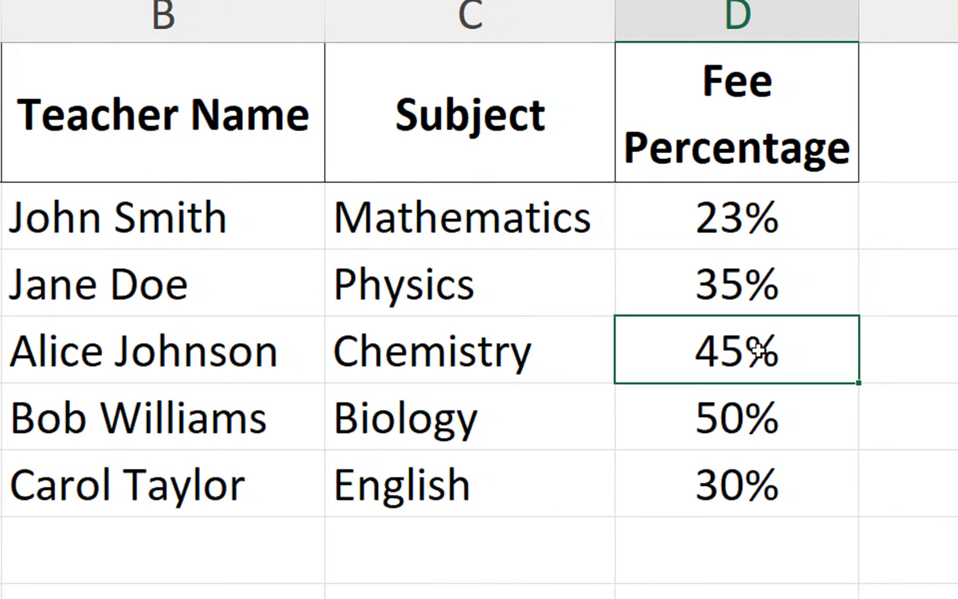
pyautogui.write('20')
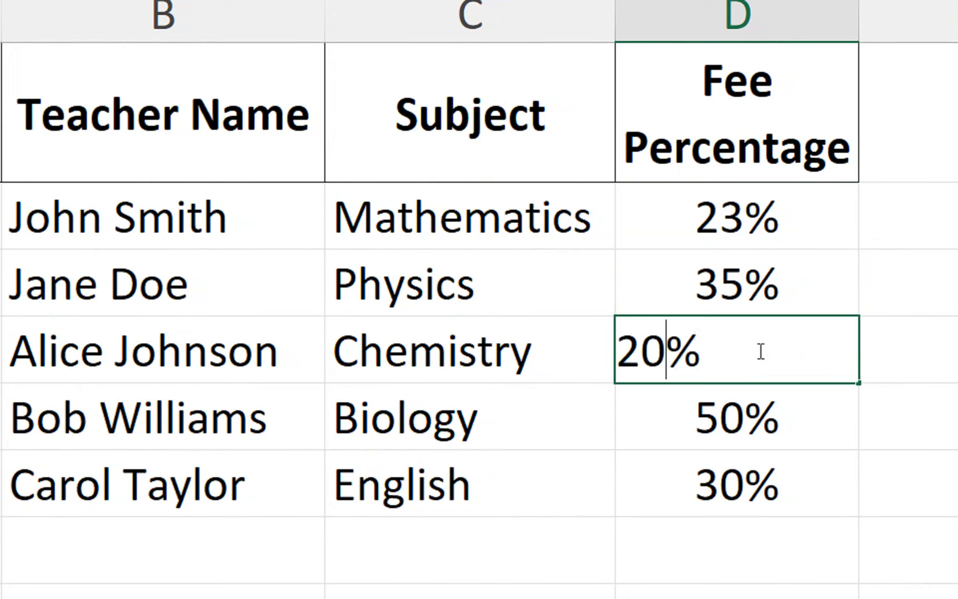
pyautogui.press('Return')
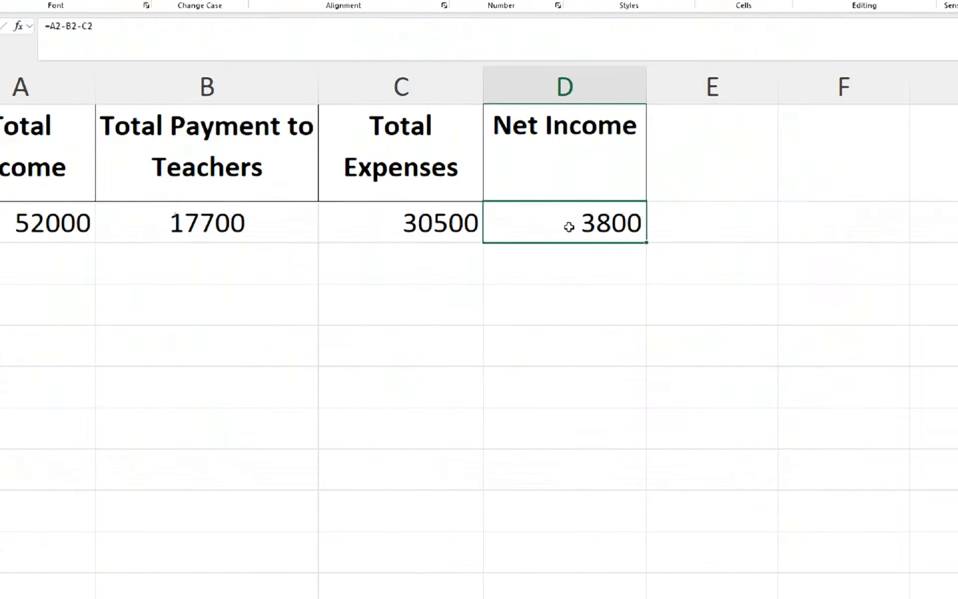
# Step: Undo the Mathematics and Chemistry fee percentage changes in the Teacher Database sheet, and return to the Summary sheet
pyautogui.click(92, 559)
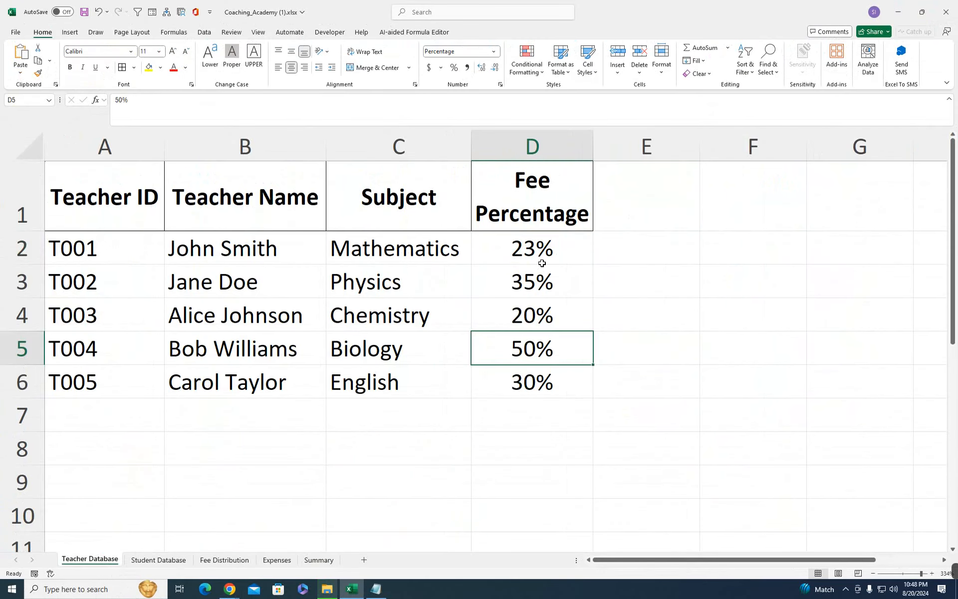
pyautogui.hotkey('ctrl', 'z')
pyautogui.hotkey('ctrl', 'z')
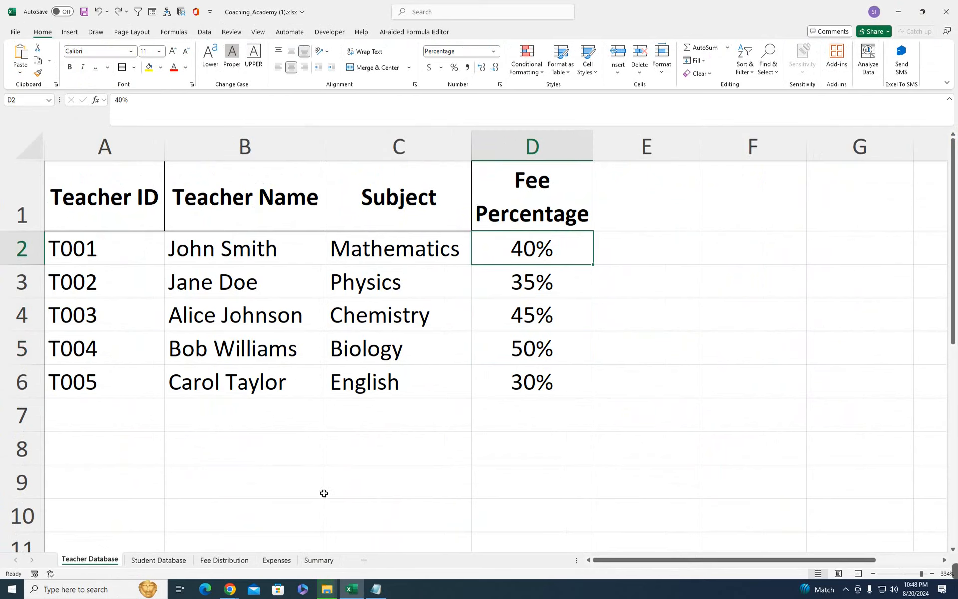
pyautogui.click(308, 560)
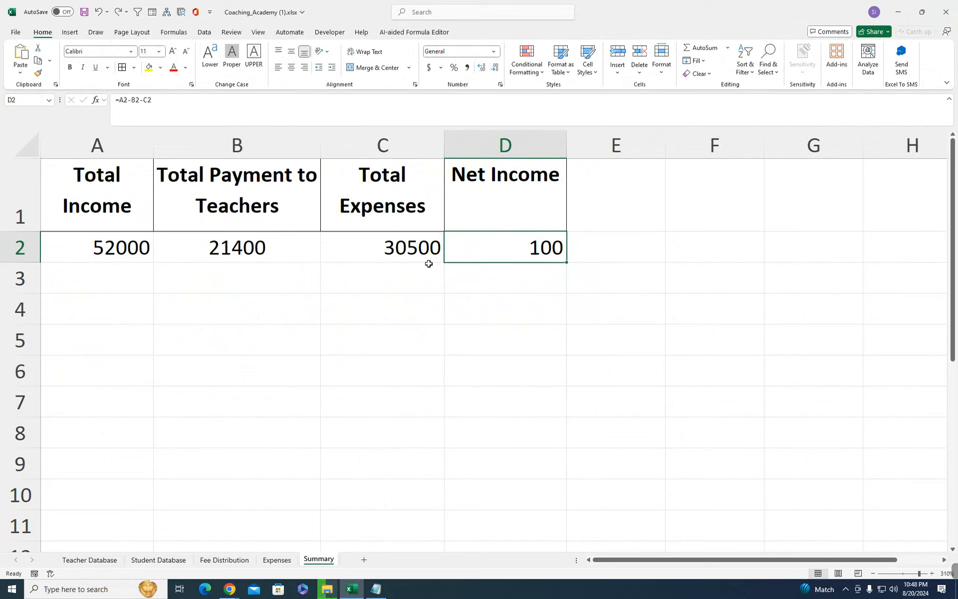
# Step: Switch to Chrome and look over the latest videos on the open YouTube channel page
pyautogui.hotkey('alt', 'Tab')
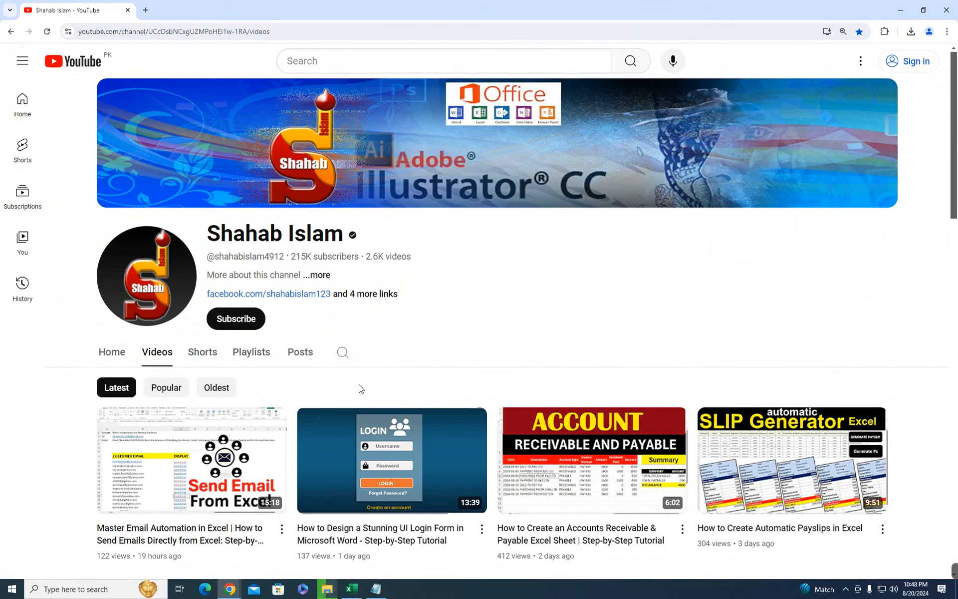
pyautogui.moveTo(953, 148); pyautogui.dragTo(950, 120)
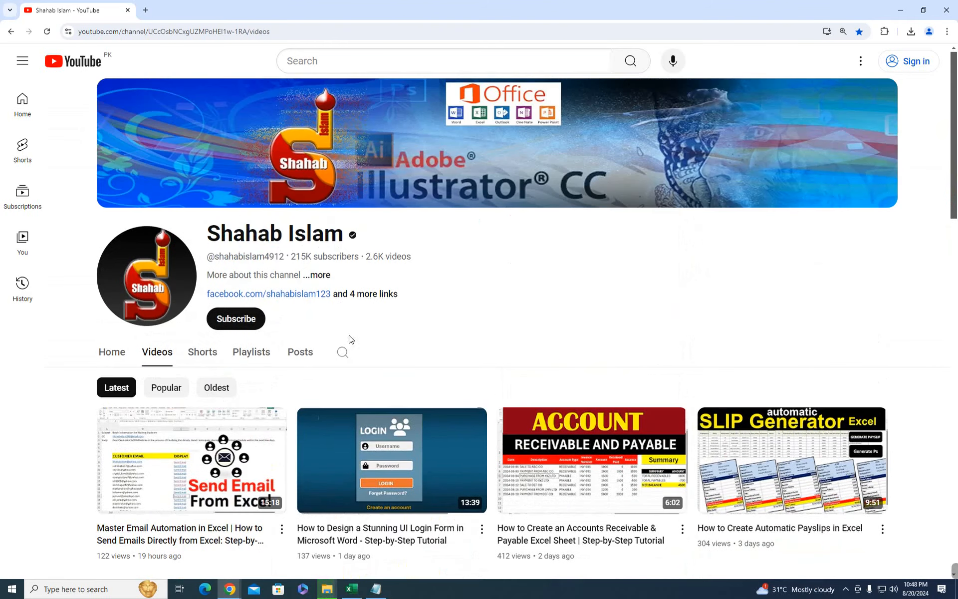